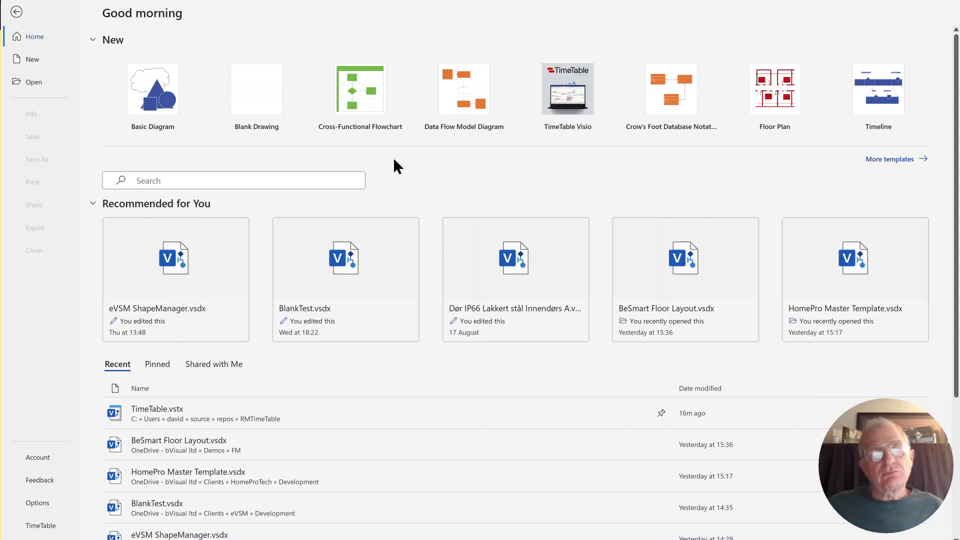
# Step: Create a new drawing from the blank Cross-Functional Flowchart template
pyautogui.click(362, 100)
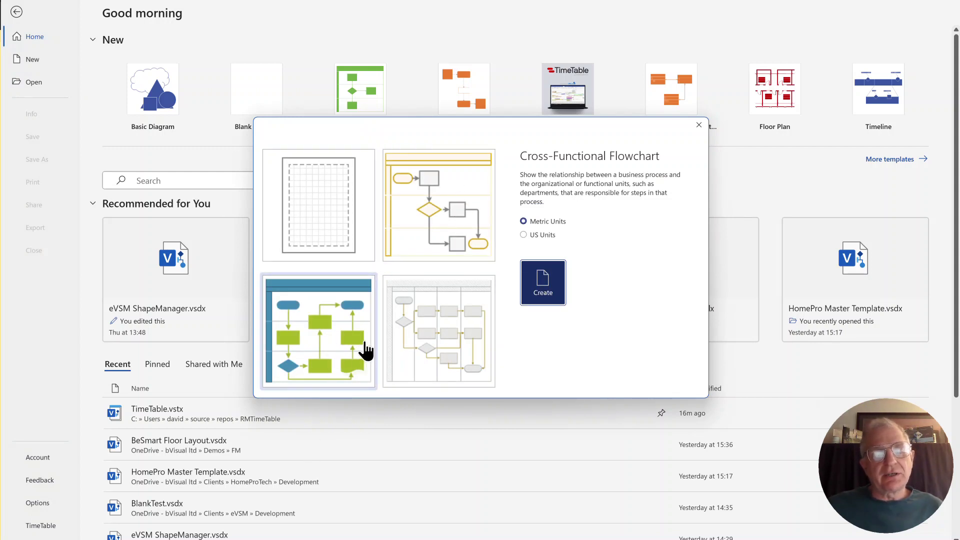
pyautogui.click(345, 242)
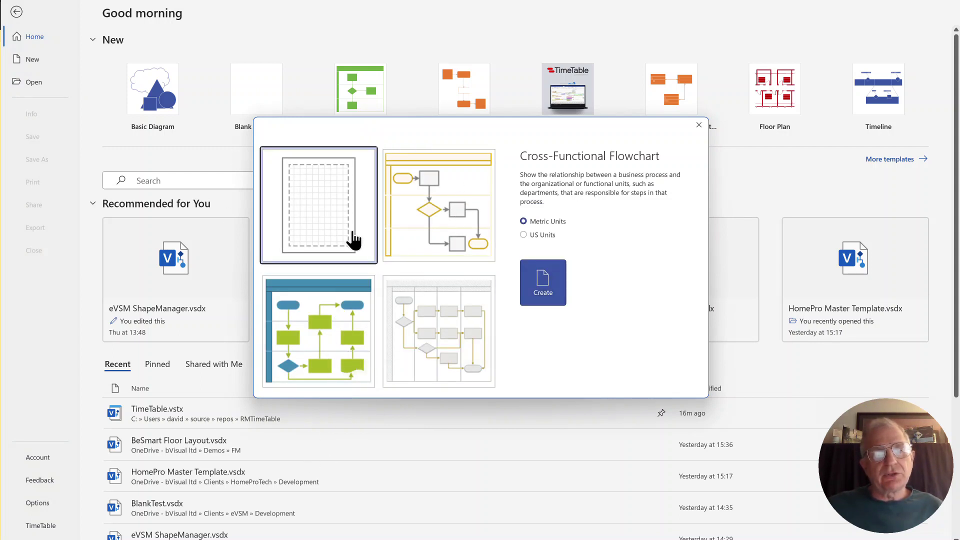
pyautogui.click(553, 294)
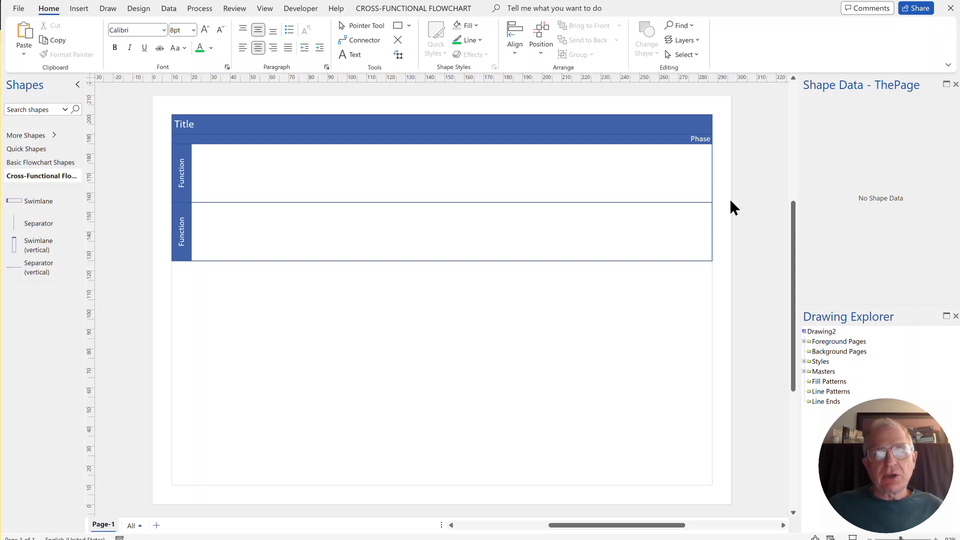
# Step: Show the Document Stencil and view its masters
pyautogui.click(61, 139)
pyautogui.click(145, 371)
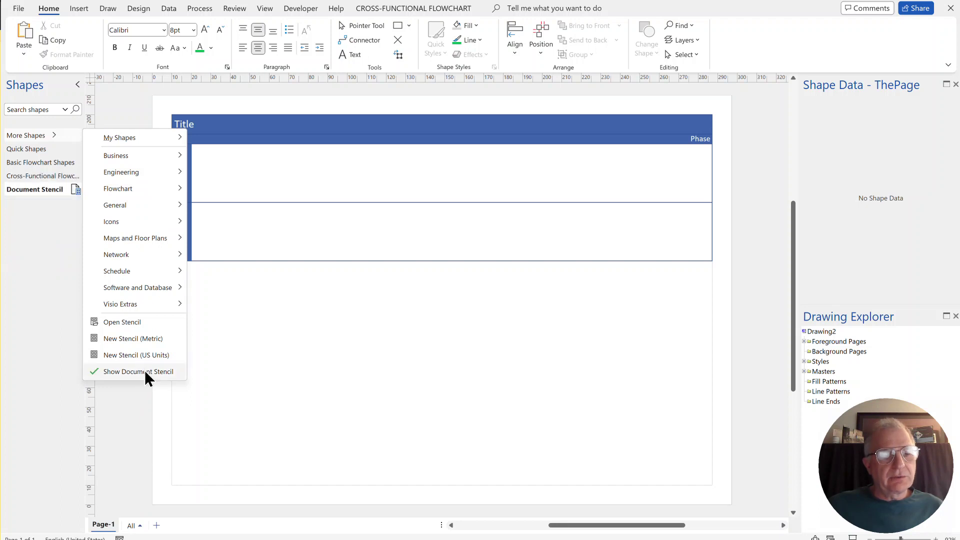
pyautogui.click(59, 276)
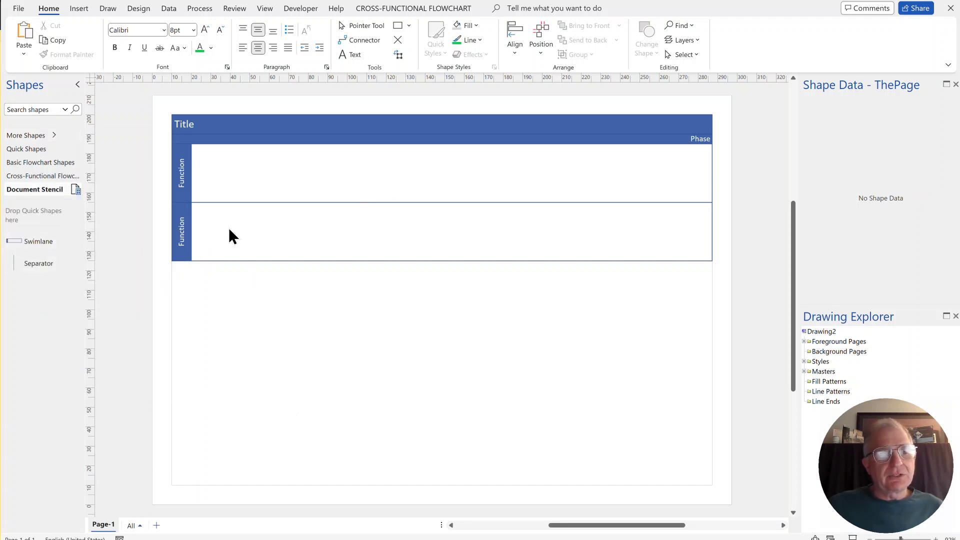
# Step: Turn on 'Match master by name on drop' in the Swimlane master's properties
pyautogui.rightClick(20, 245)
pyautogui.moveTo(110, 404)
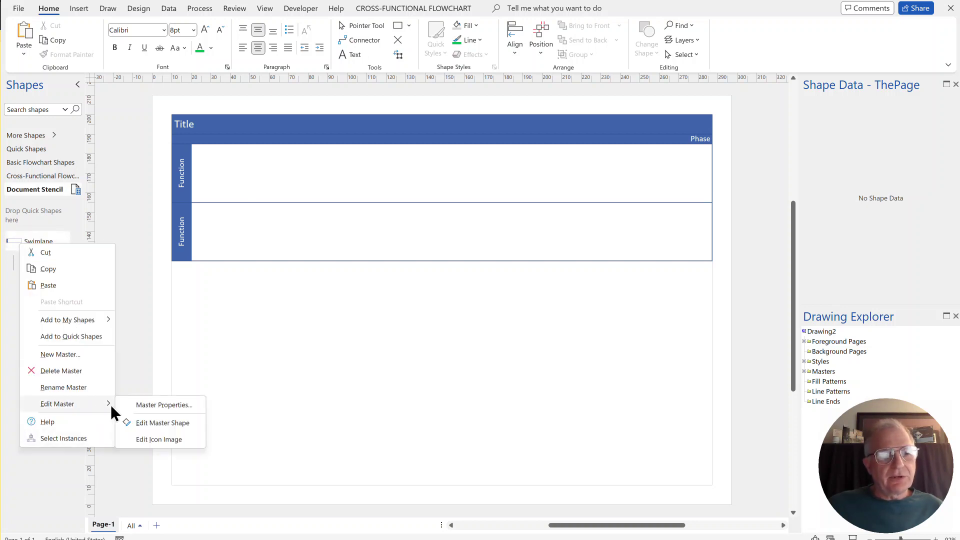
pyautogui.click(165, 405)
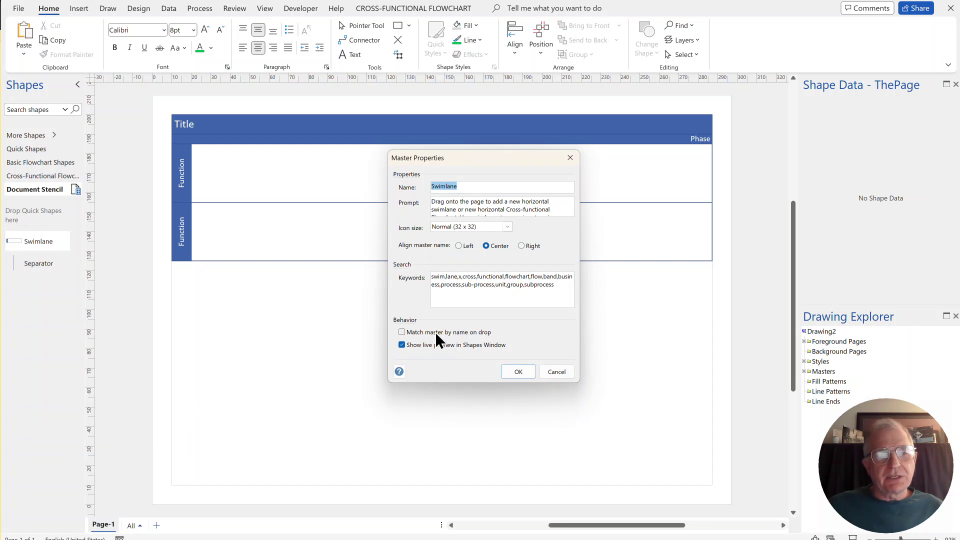
pyautogui.click(436, 333)
pyautogui.click(518, 371)
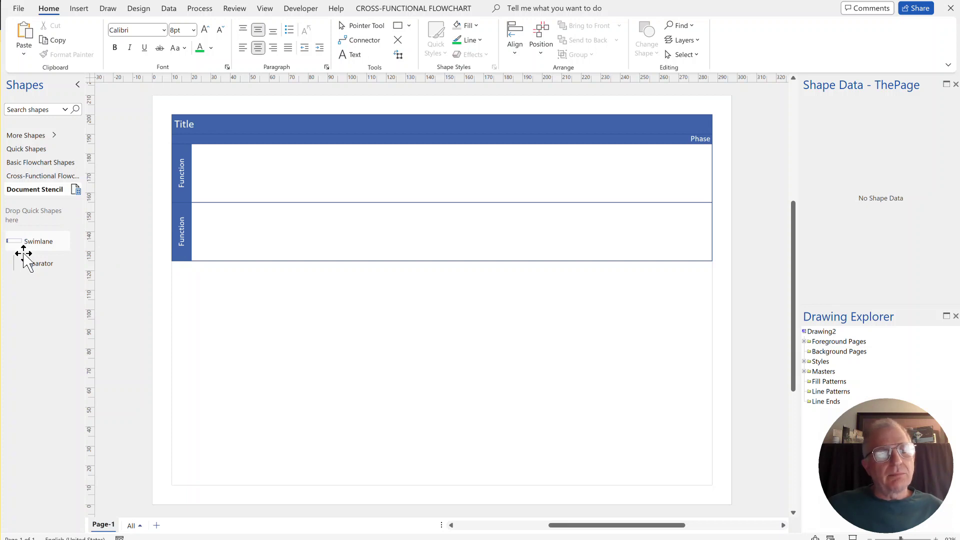
# Step: Open the Swimlane master from the Document Stencil for editing
pyautogui.moveTo(12, 240); pyautogui.dragTo(54, 175)
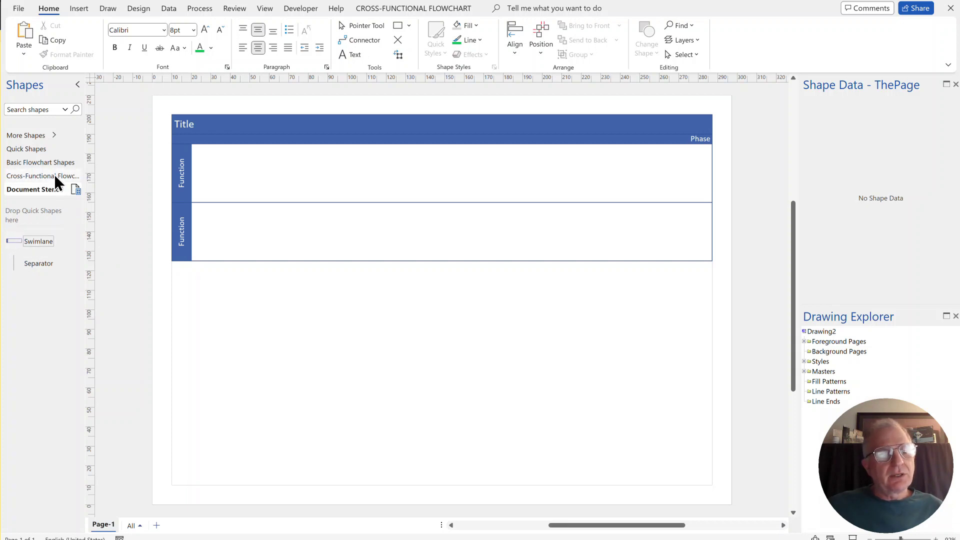
pyautogui.click(54, 175)
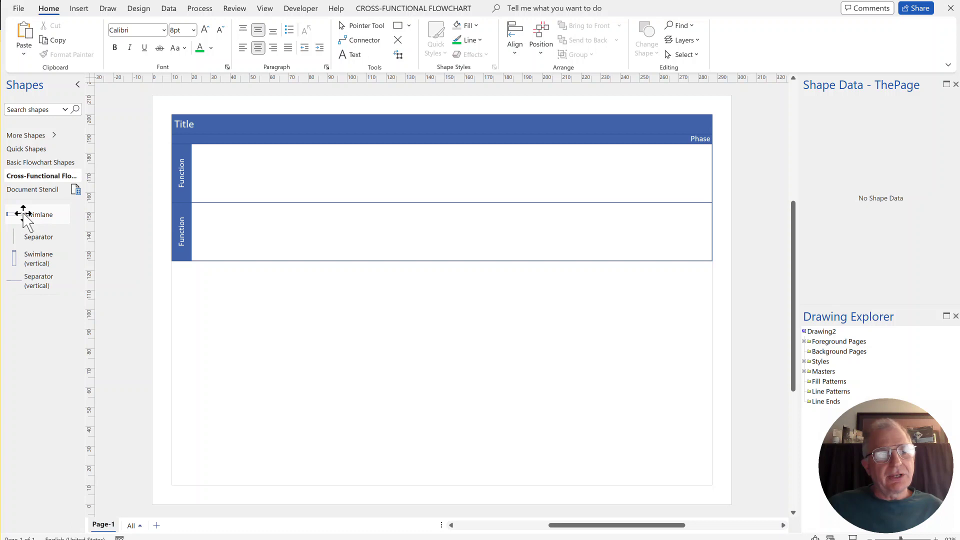
pyautogui.click(45, 191)
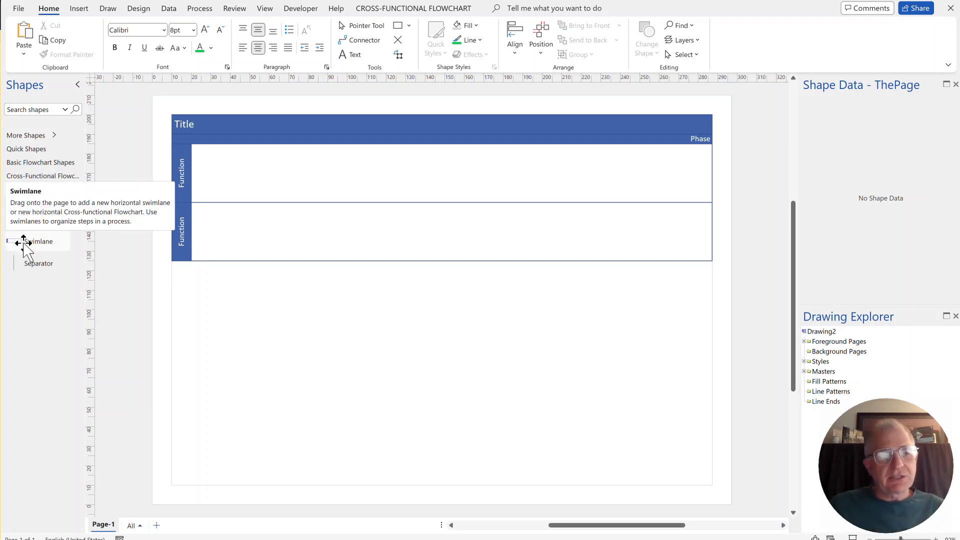
pyautogui.doubleClick(19, 243)
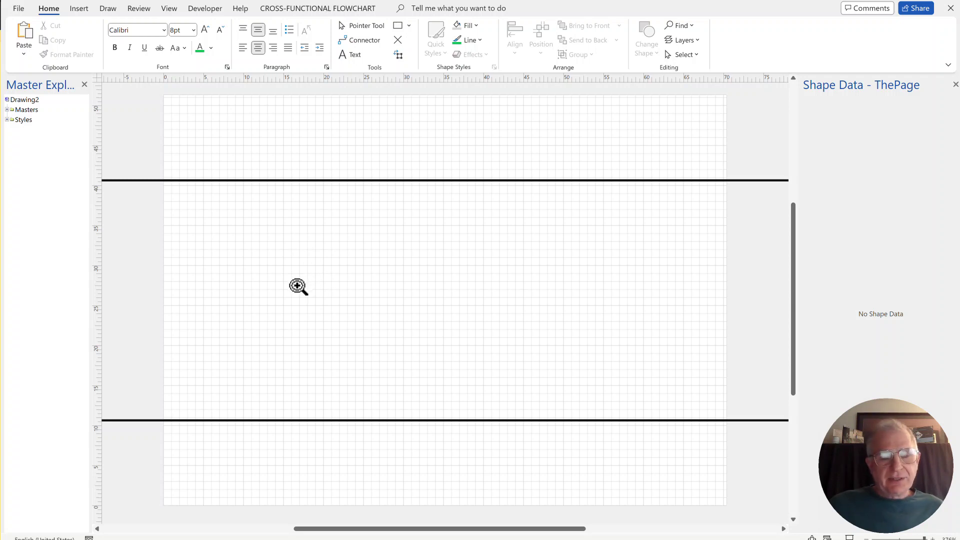
# Step: Zoom out and extend the master page left and right to enclose the swimlane
pyautogui.keyDown('ctrl'); pyautogui.keyDown('shift'); pyautogui.rightClick(298, 284); pyautogui.keyUp('shift'); pyautogui.keyUp('ctrl')
pyautogui.keyDown('ctrl'); pyautogui.keyDown('shift'); pyautogui.rightClick(297, 286); pyautogui.keyUp('shift'); pyautogui.keyUp('ctrl')
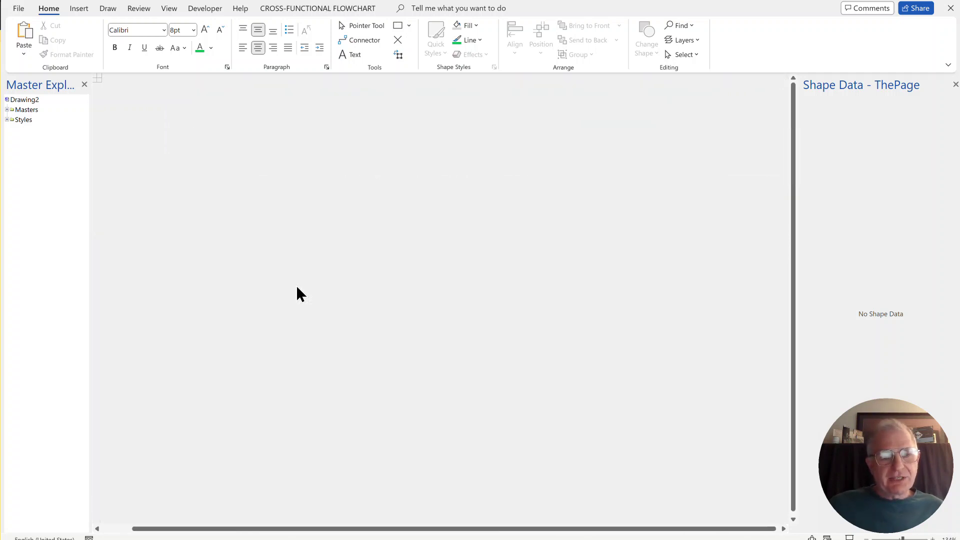
pyautogui.keyDown('ctrl'); pyautogui.keyDown('shift'); pyautogui.click(413, 293); pyautogui.keyUp('shift'); pyautogui.keyUp('ctrl')
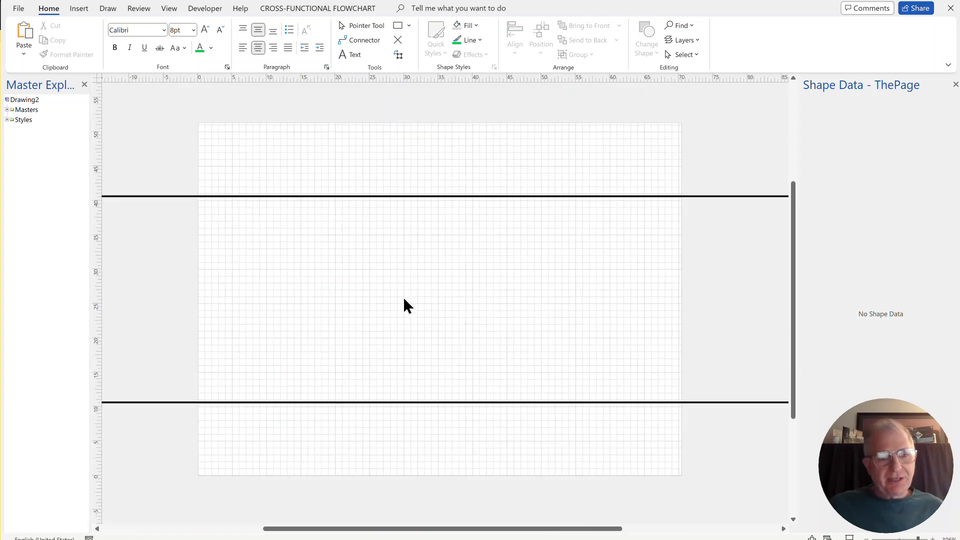
pyautogui.keyDown('ctrl'); pyautogui.keyDown('shift'); pyautogui.rightClick(404, 300); pyautogui.keyUp('shift'); pyautogui.keyUp('ctrl')
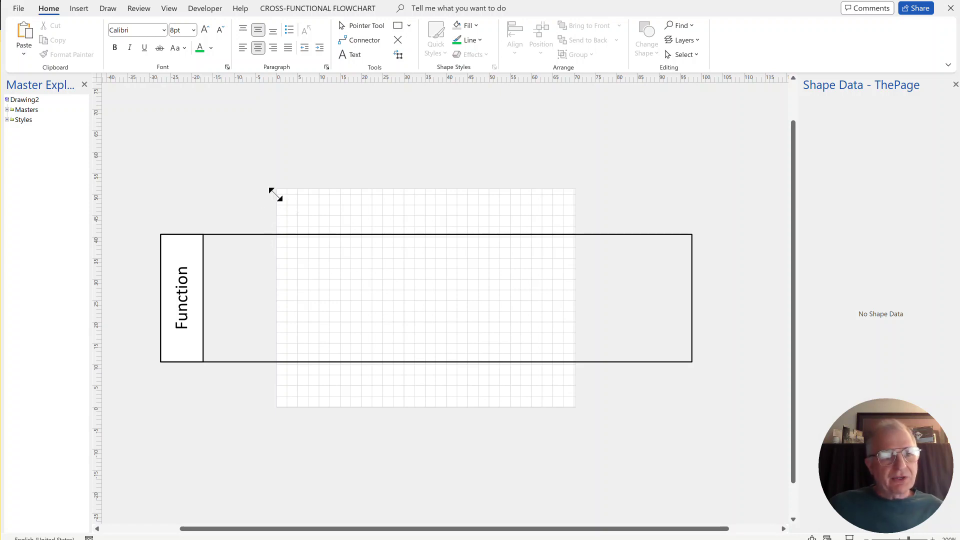
pyautogui.moveTo(275, 195); pyautogui.dragTo(115, 195)
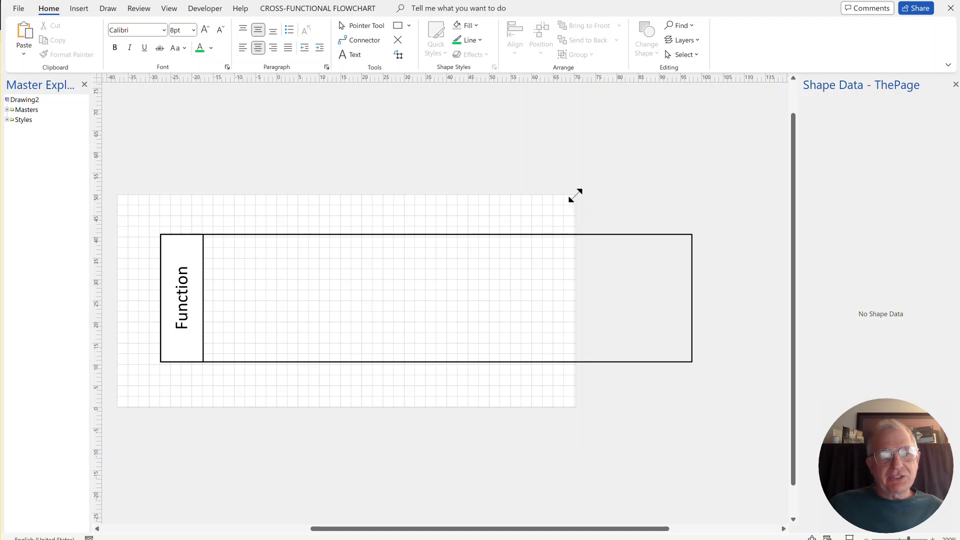
pyautogui.moveTo(575, 195); pyautogui.dragTo(754, 195)
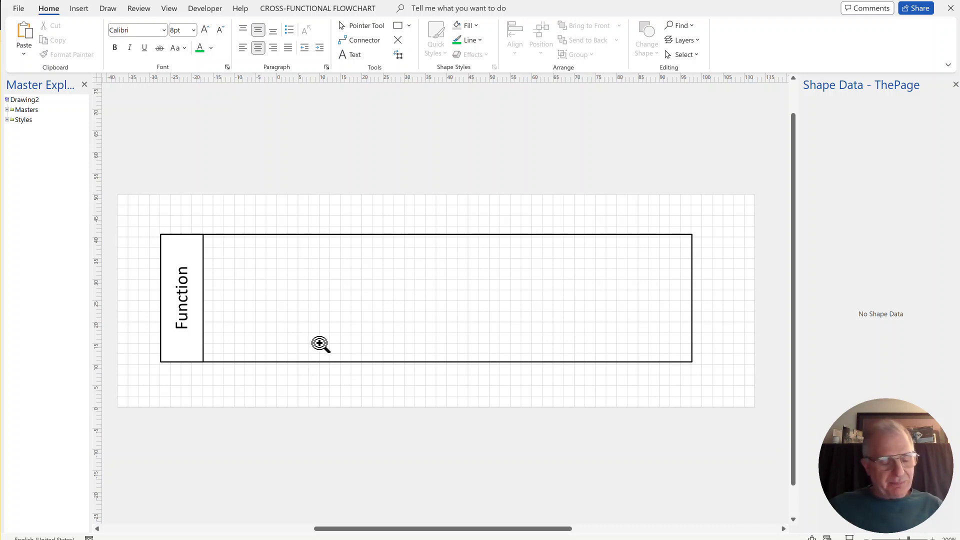
pyautogui.scroll(1, 319, 343)
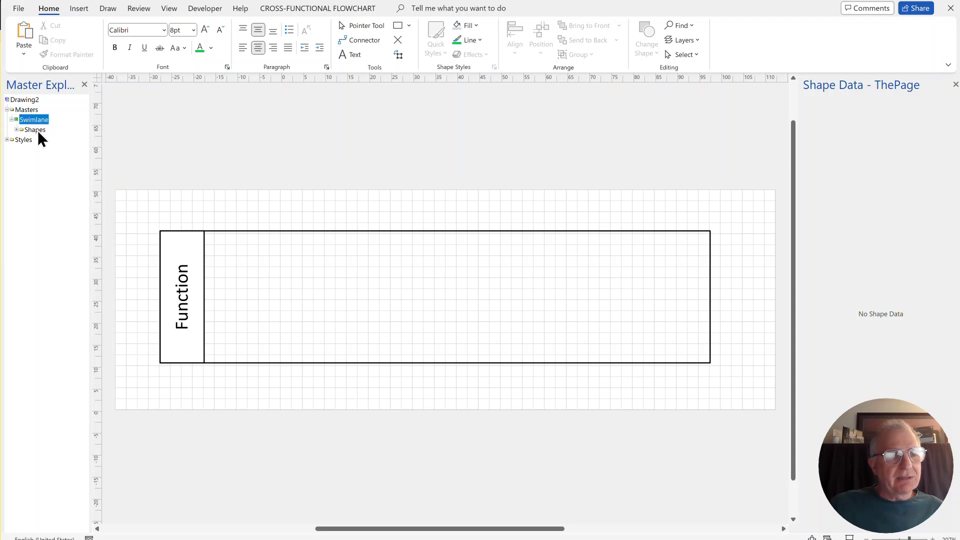
# Step: Expand Swimlane > Sheet.5 in Master Explorer and inspect sub-shapes Sheet.6 and Sheet.7
pyautogui.doubleClick(41, 141)
pyautogui.click(46, 150)
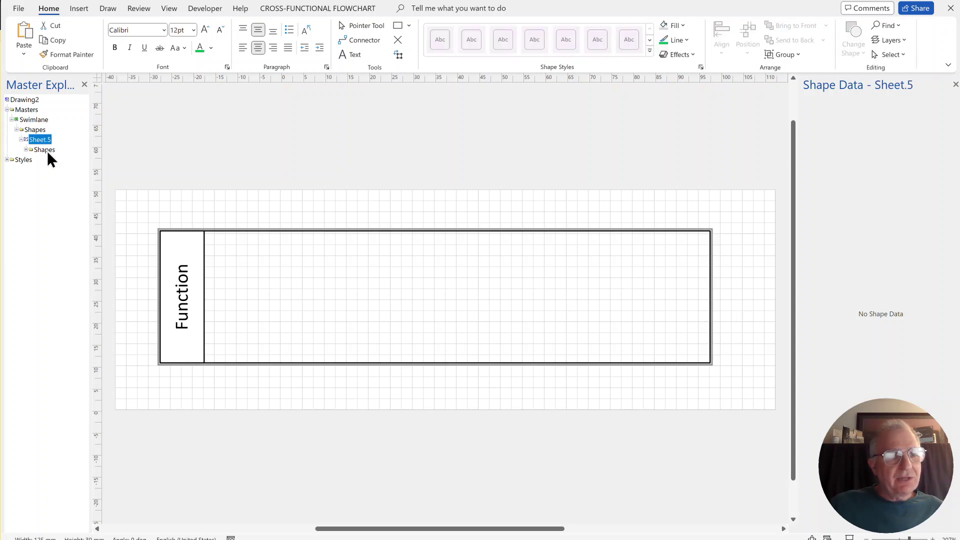
pyautogui.click(53, 160)
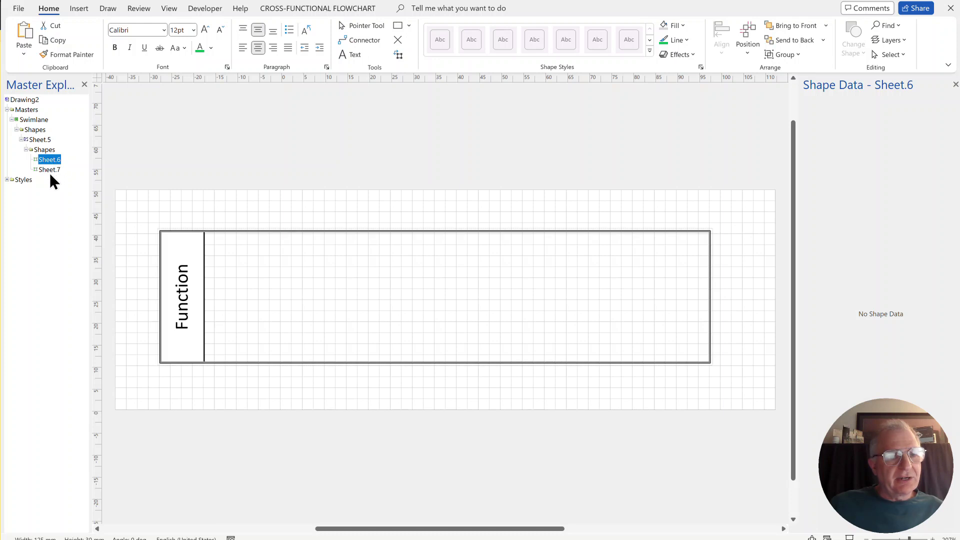
pyautogui.click(51, 172)
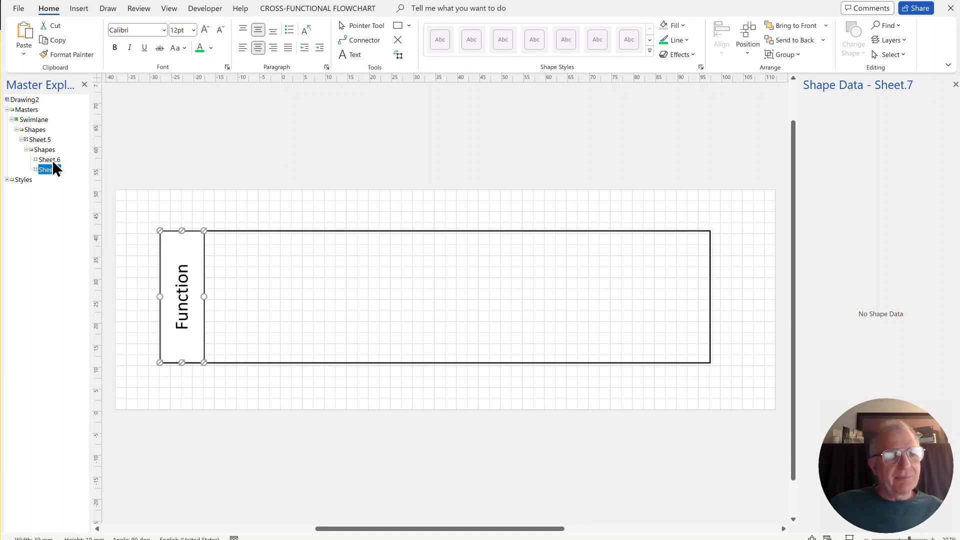
pyautogui.click(54, 162)
pyautogui.click(56, 173)
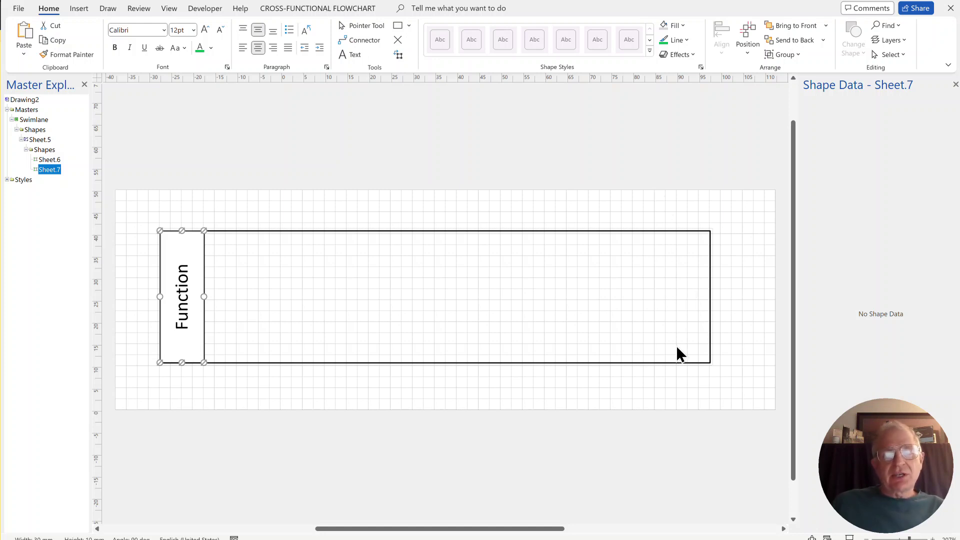
pyautogui.click(356, 11)
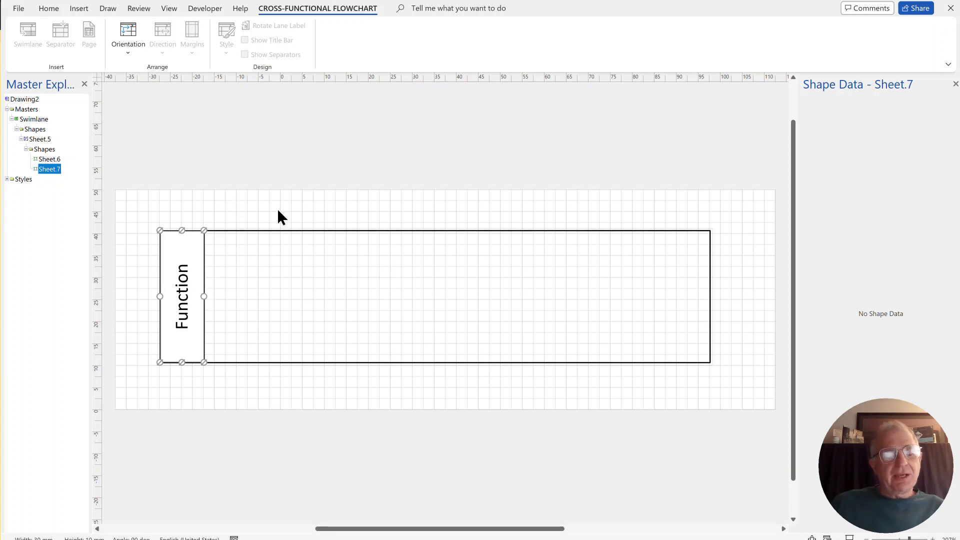
# Step: Inspect Edit Object in the custom Extras group under Customize Ribbon, then cancel
pyautogui.click(315, 163)
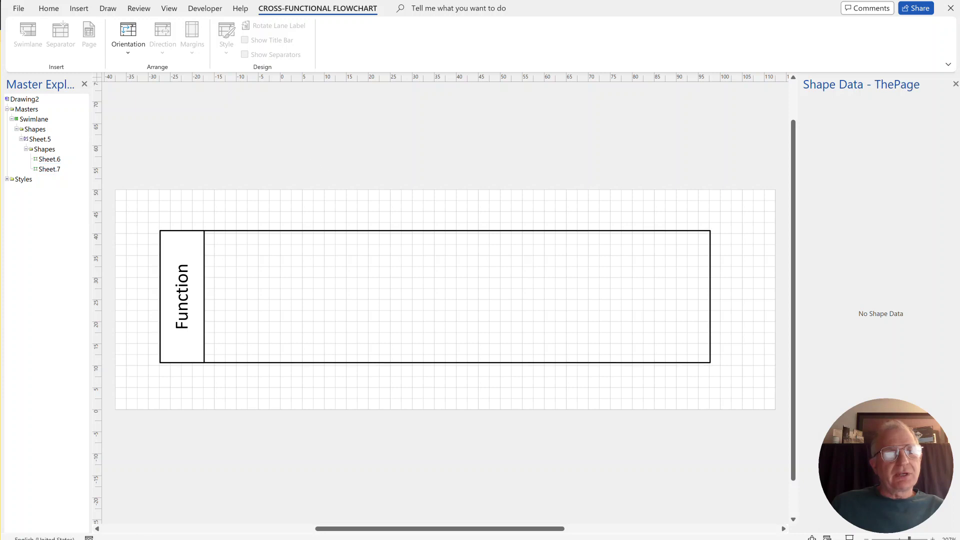
pyautogui.click(208, 11)
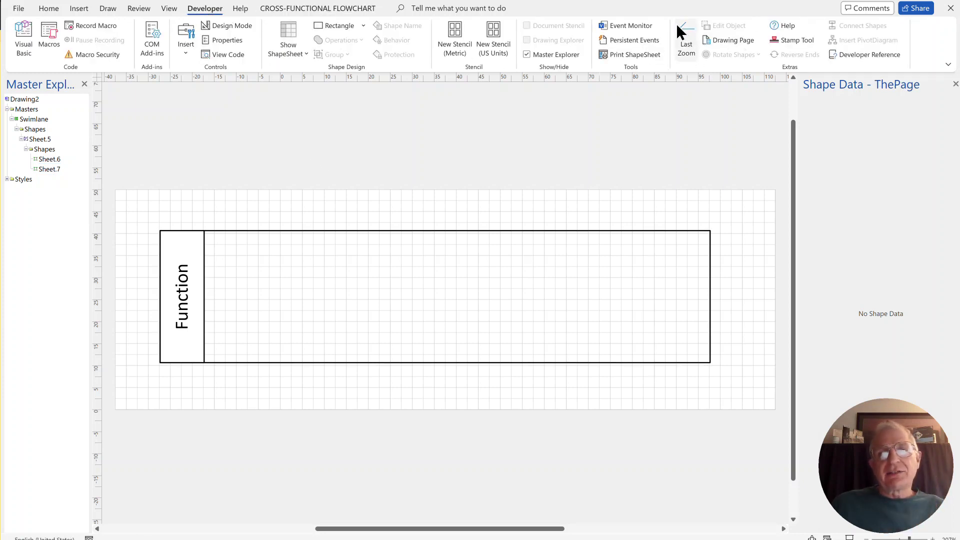
pyautogui.rightClick(929, 36)
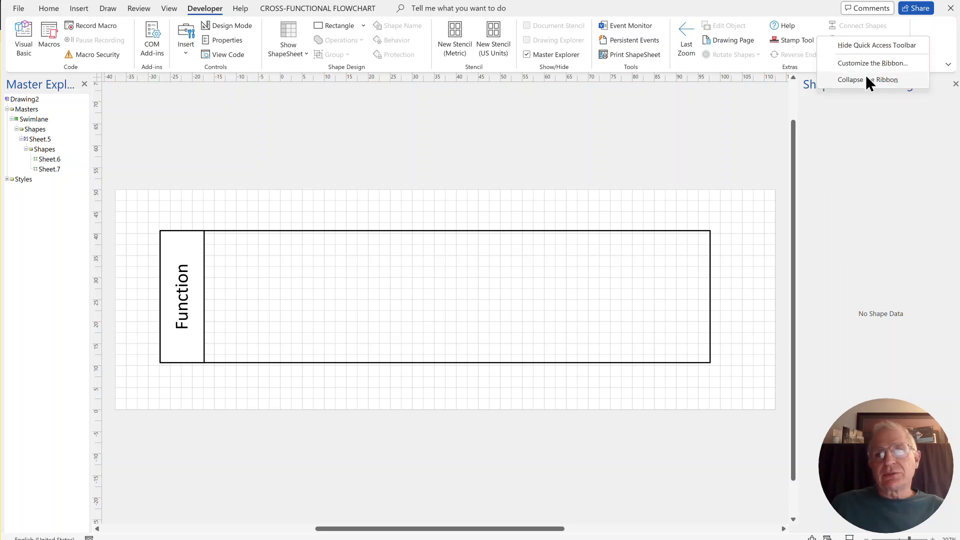
pyautogui.click(875, 64)
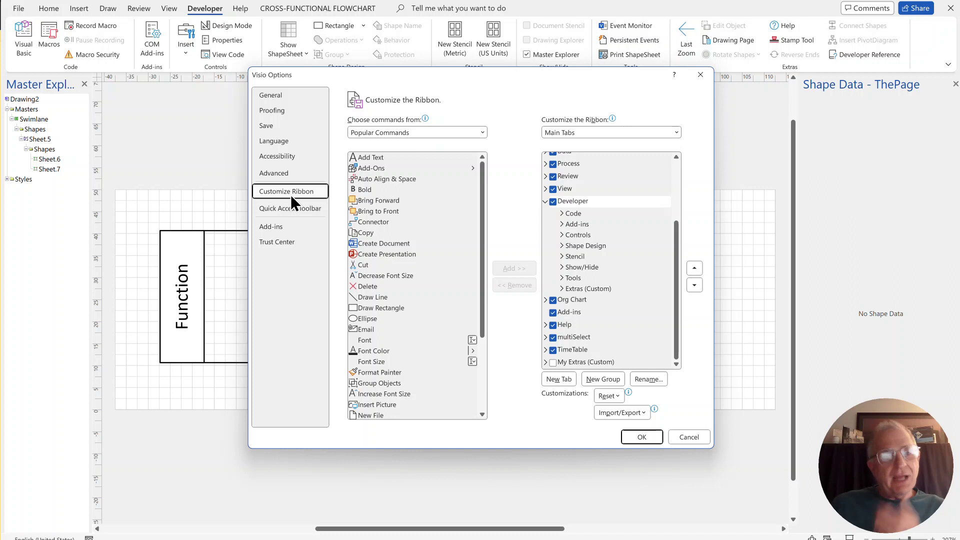
pyautogui.click(582, 290)
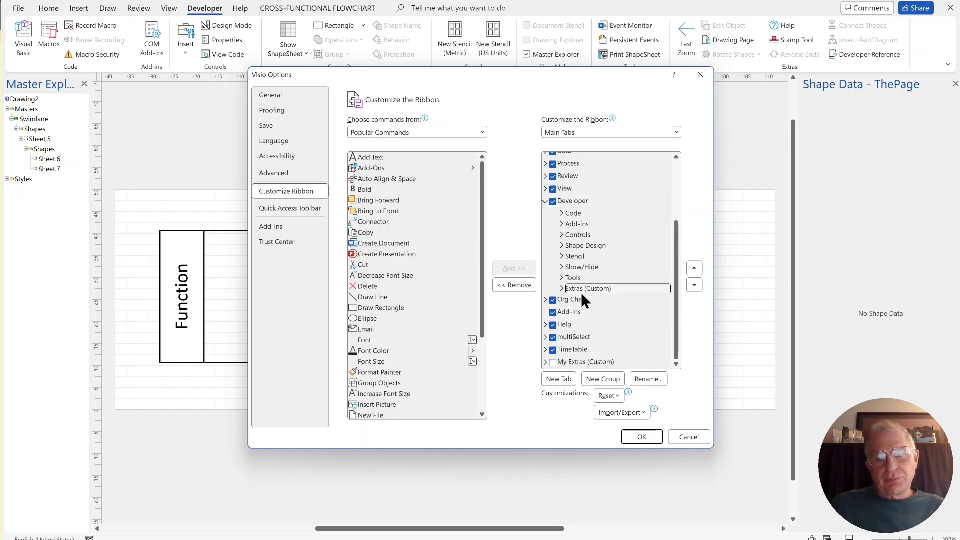
pyautogui.click(561, 289)
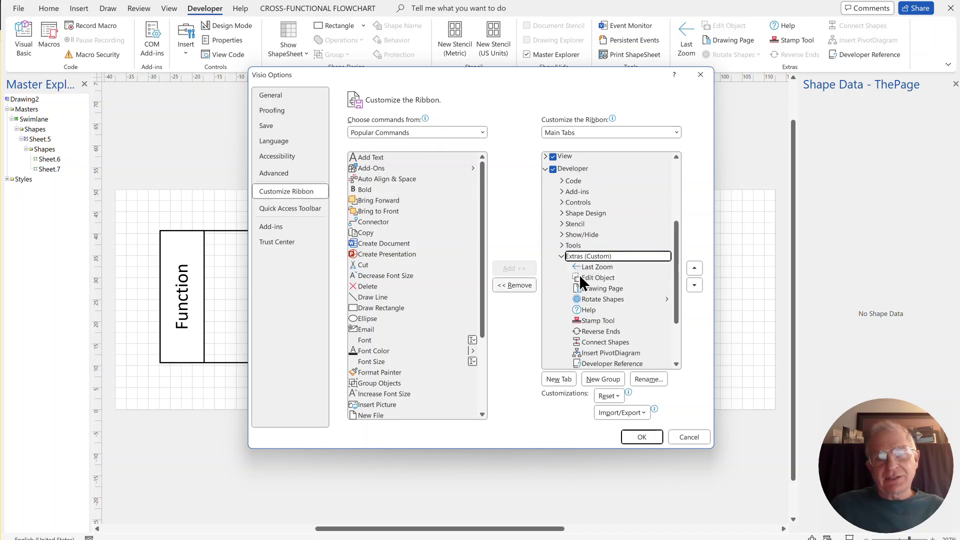
pyautogui.click(609, 278)
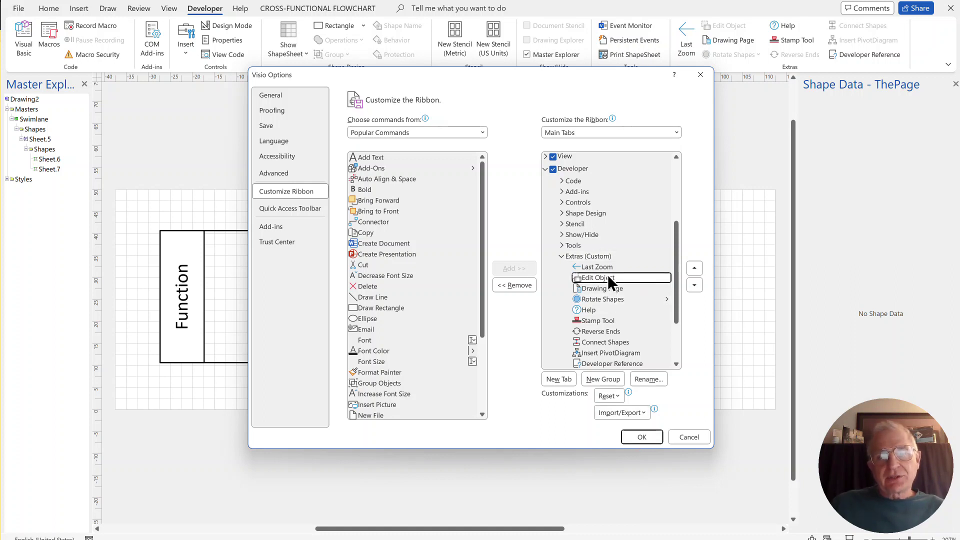
pyautogui.click(685, 431)
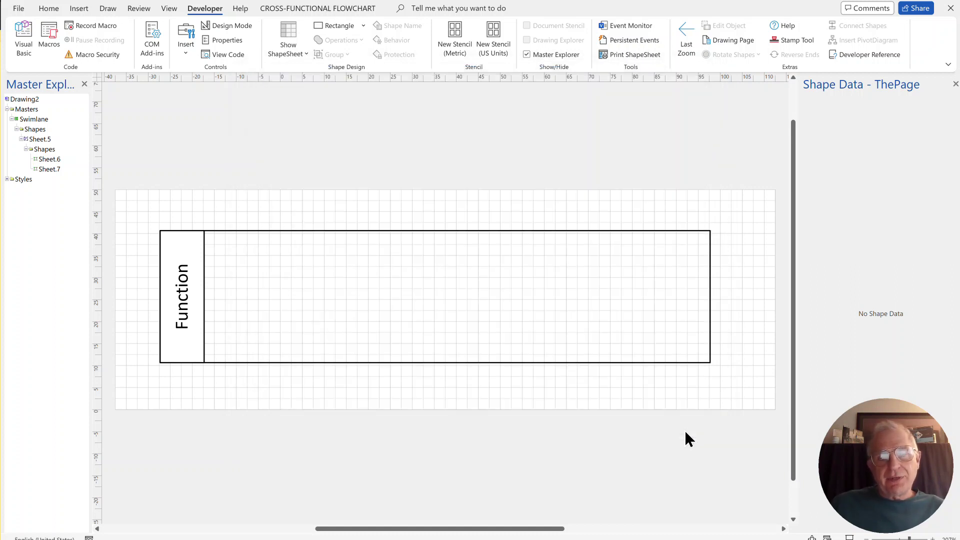
# Step: Open the swimlane group with Edit Object and show its Function header's ShapeSheet
pyautogui.click(192, 253)
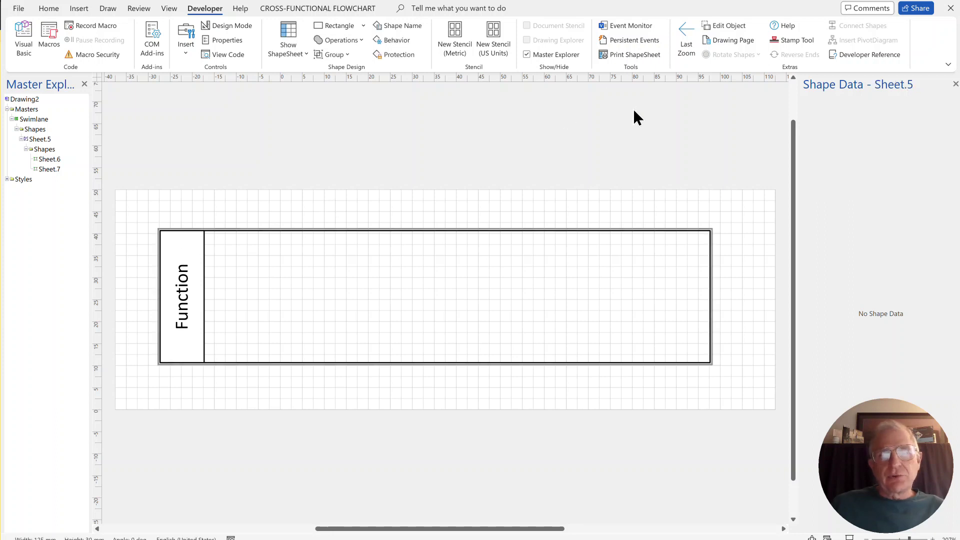
pyautogui.click(720, 24)
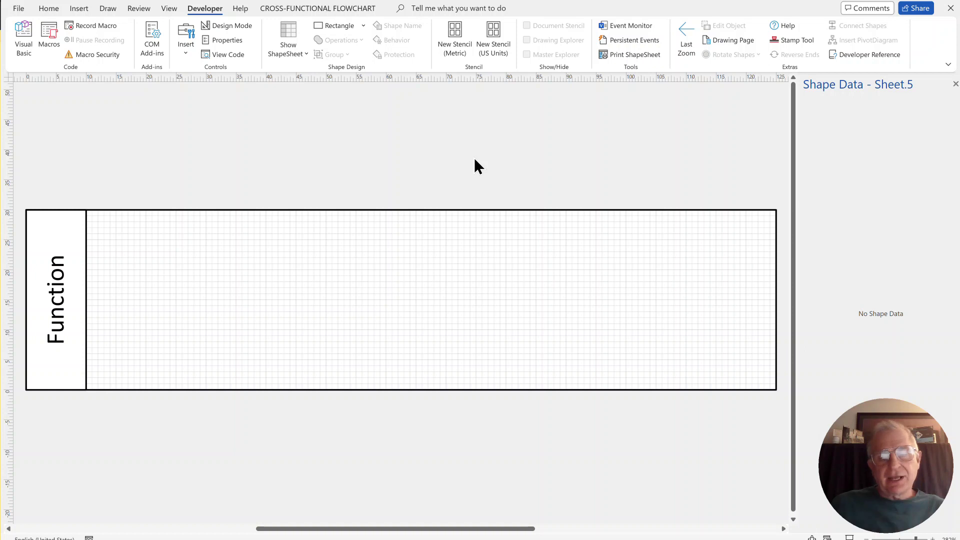
pyautogui.click(65, 324)
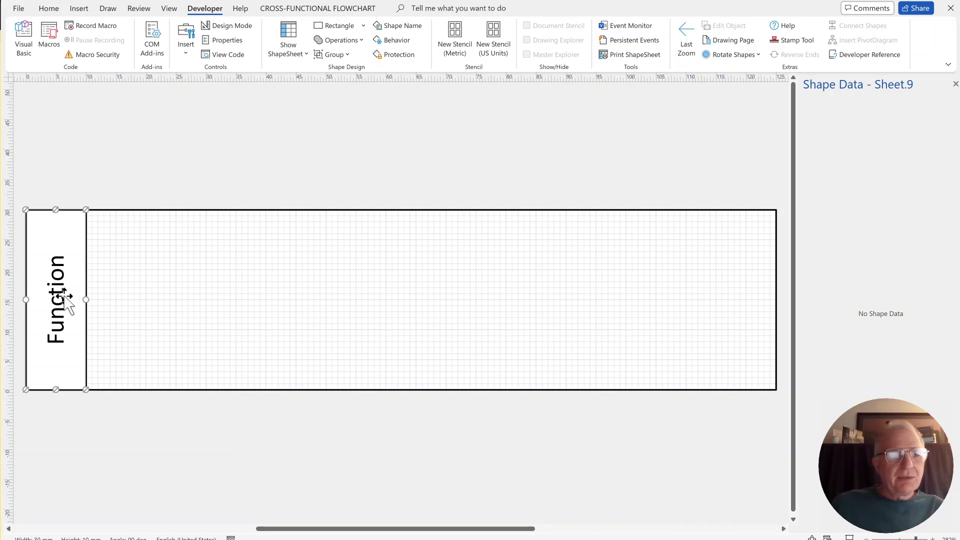
pyautogui.rightClick(64, 296)
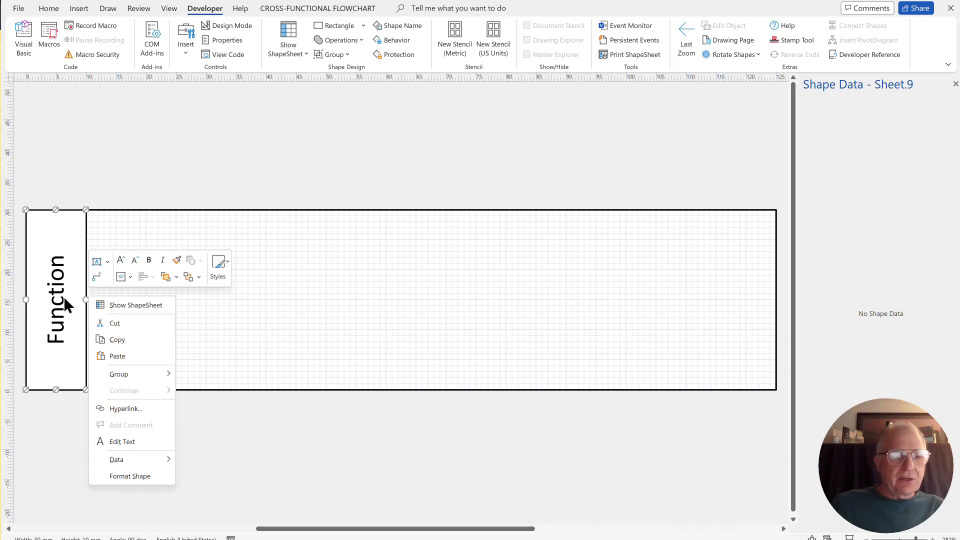
pyautogui.click(146, 304)
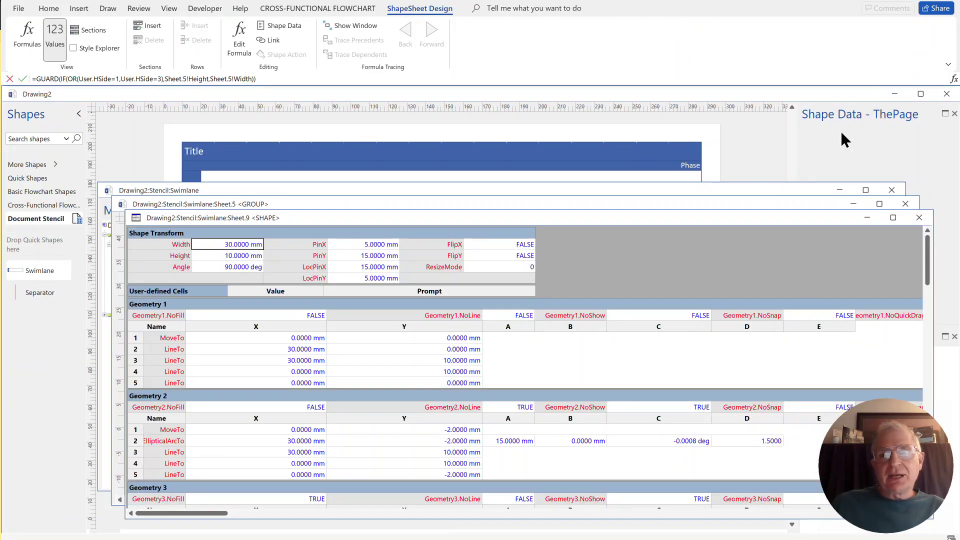
# Step: Tile the swimlane group window beside the Function header's ShapeSheet, minimizing other windows
pyautogui.click(888, 95)
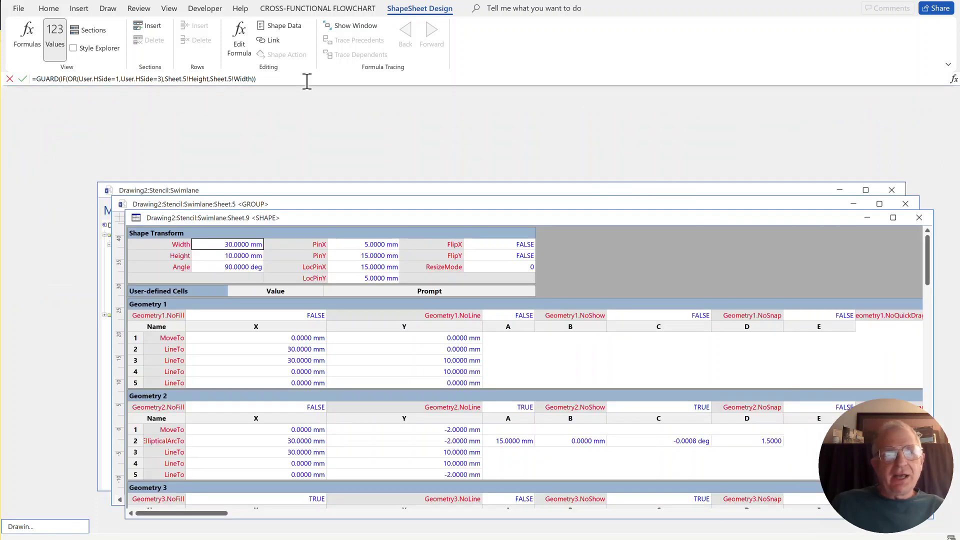
pyautogui.click(165, 7)
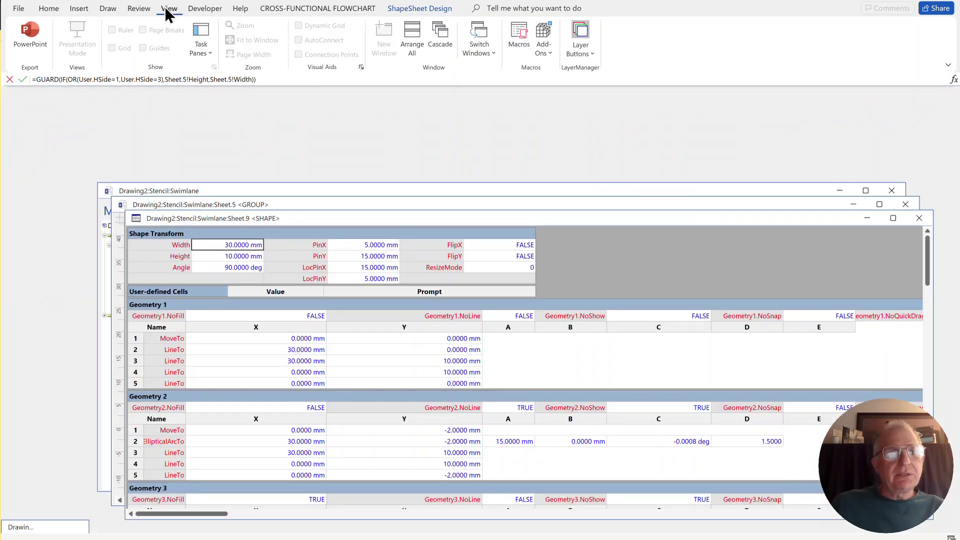
pyautogui.click(419, 46)
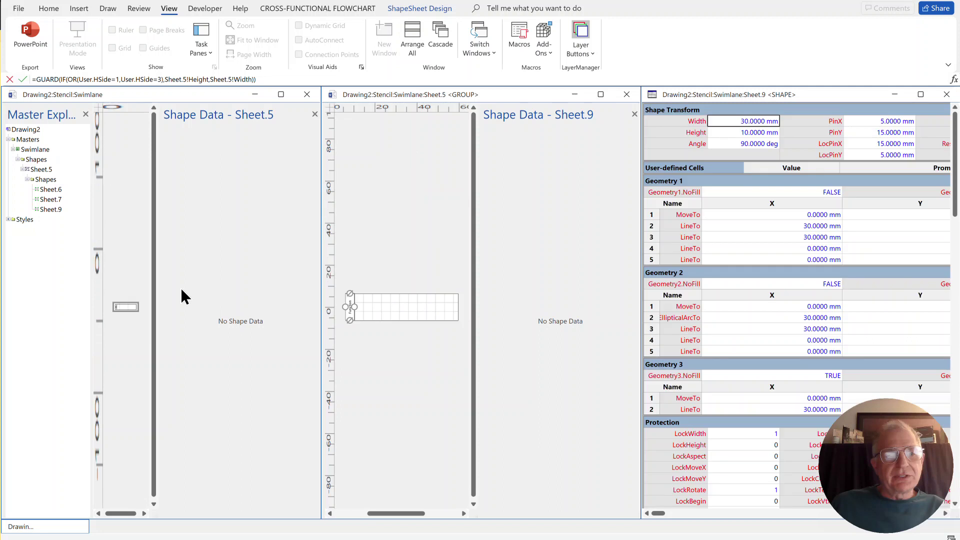
pyautogui.click(255, 95)
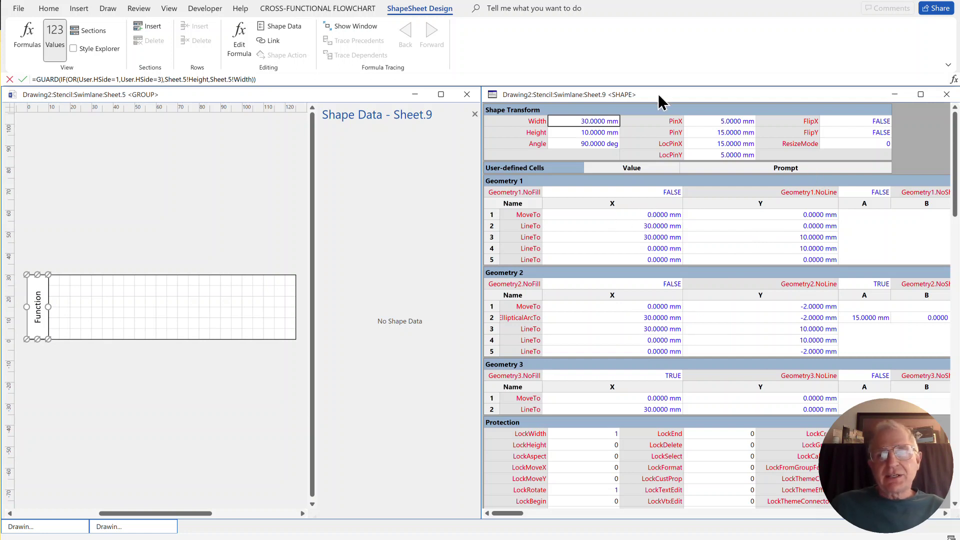
# Step: Inspect the Angle and PinX cells, then switch the ShapeSheet to show formulas
pyautogui.rightClick(719, 119)
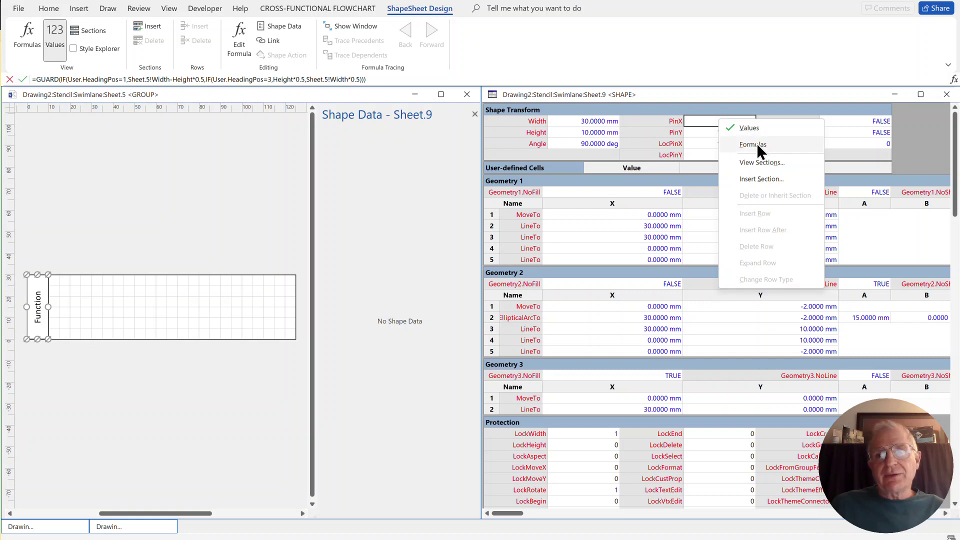
pyautogui.click(710, 139)
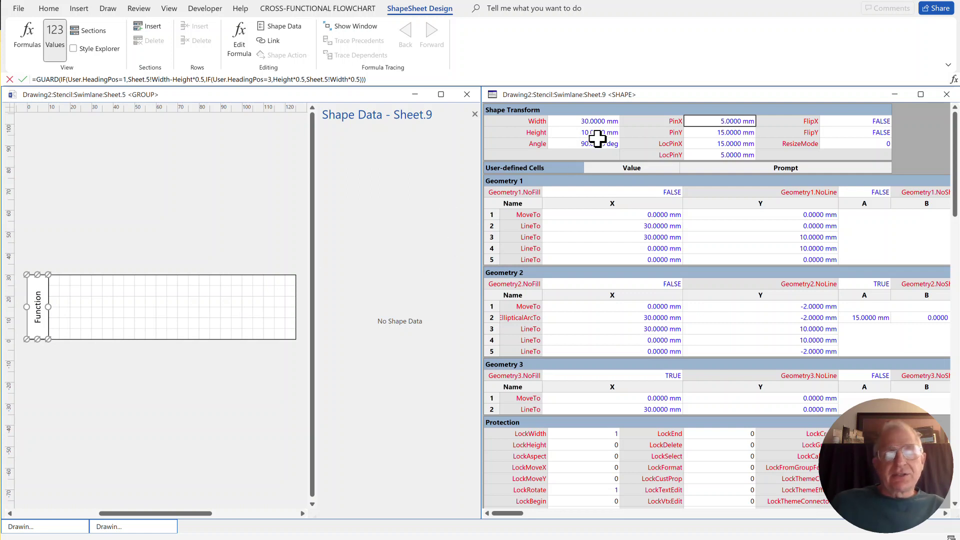
pyautogui.click(564, 145)
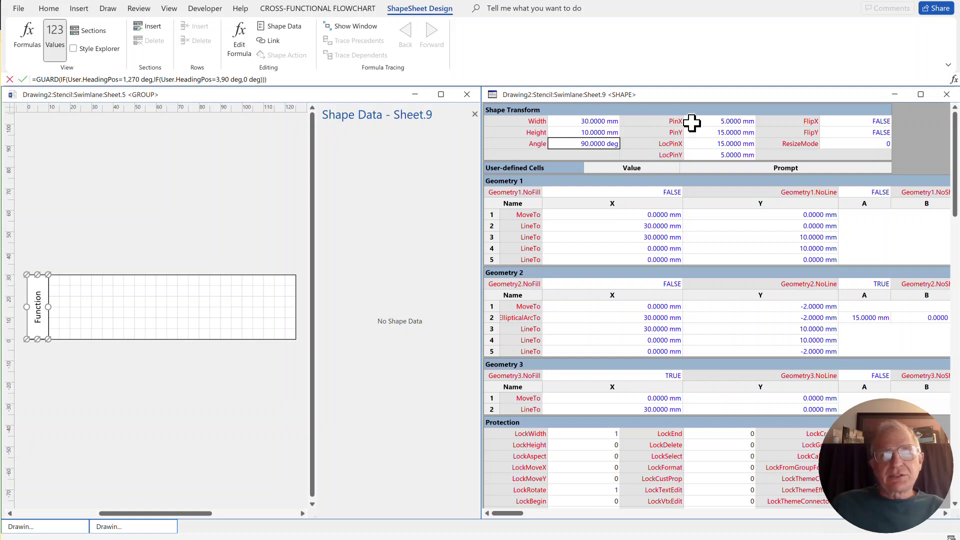
pyautogui.click(724, 122)
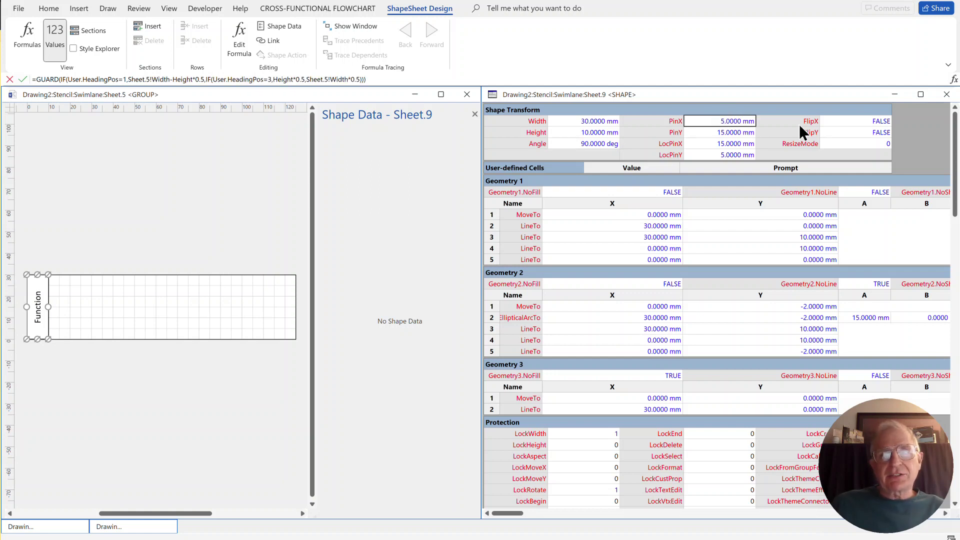
pyautogui.rightClick(718, 121)
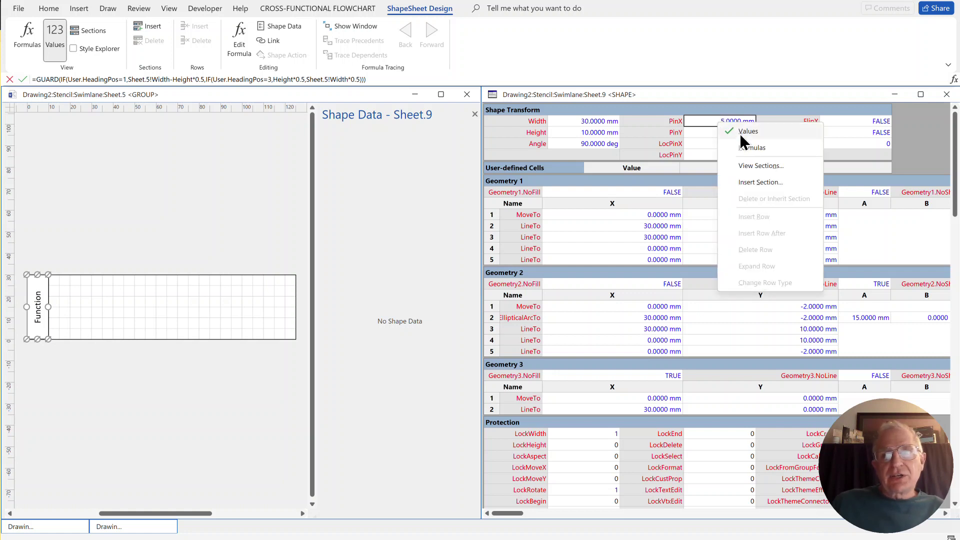
pyautogui.click(748, 148)
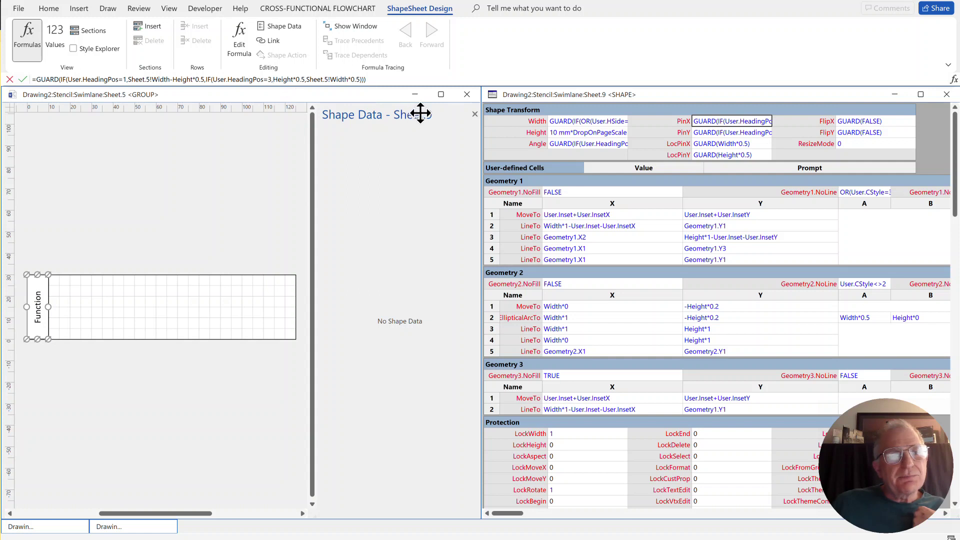
# Step: Change the PinX formula's HeadingPos=3 branch to Sheet.5!Width-Height*0.5
pyautogui.moveTo(448, 96)
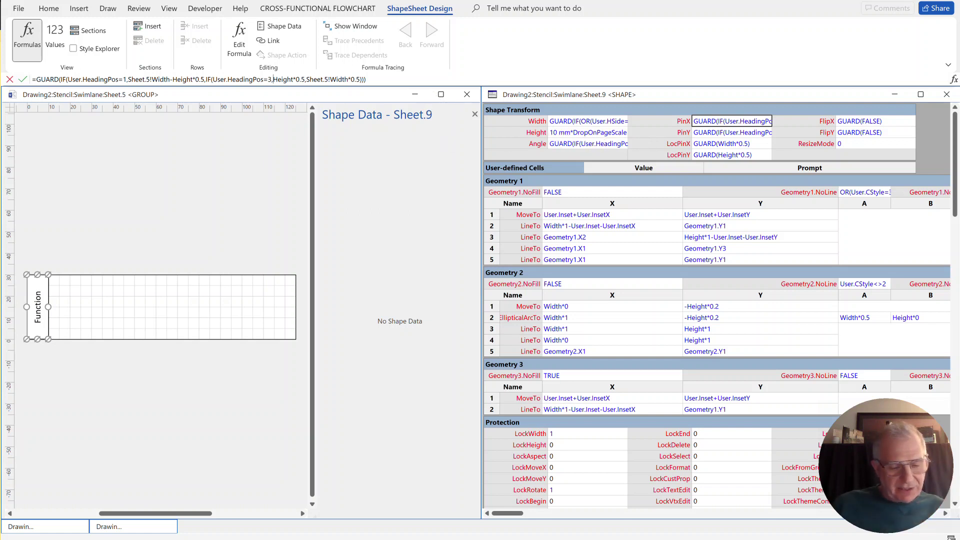
pyautogui.write('Sheet.5!W')
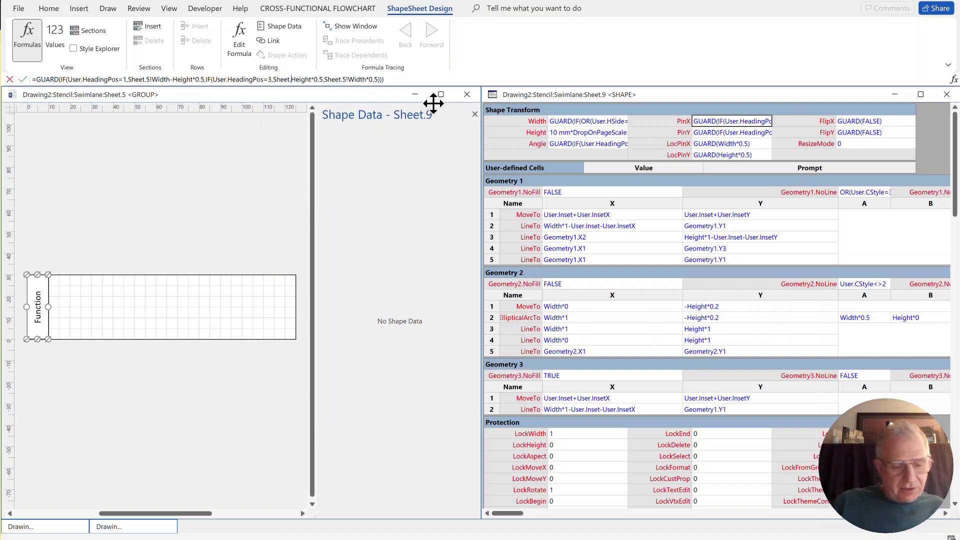
pyautogui.write('idth')
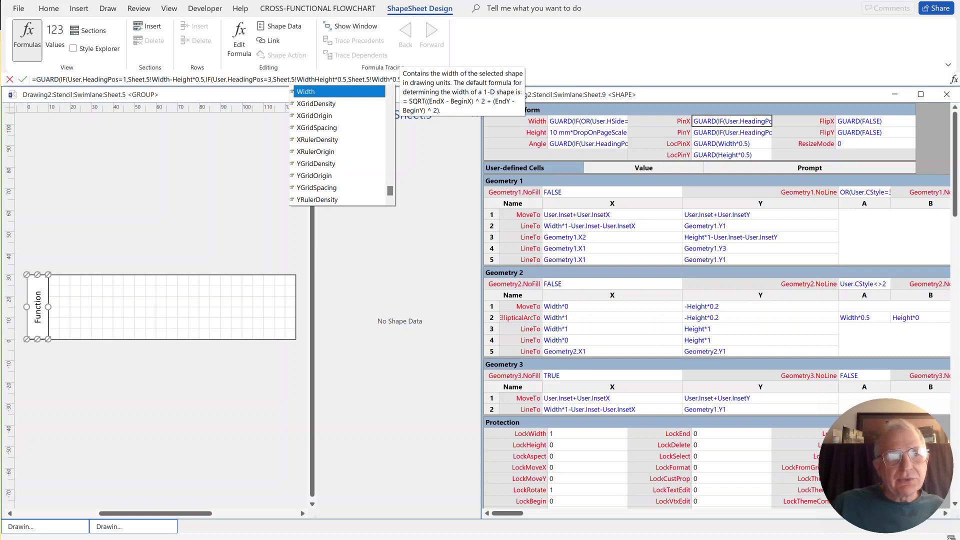
pyautogui.write('-')
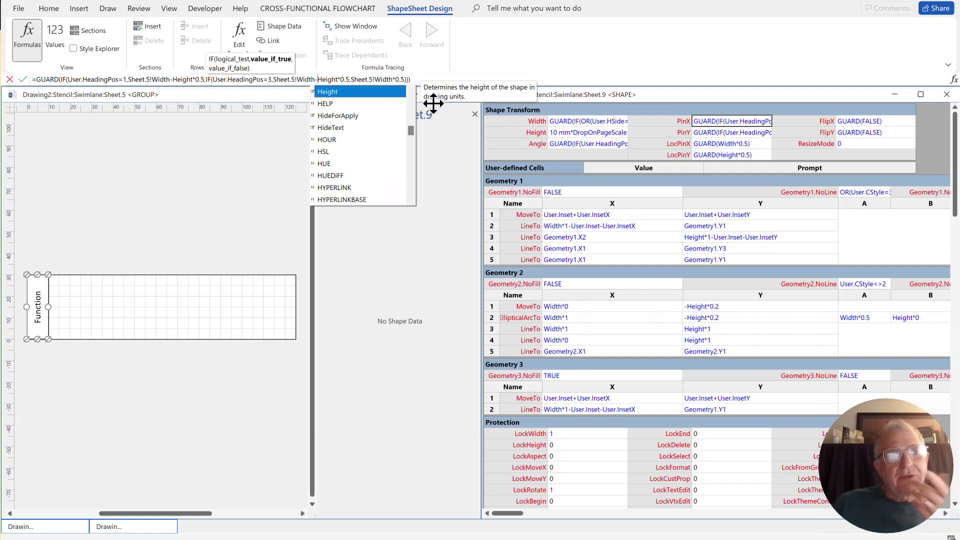
pyautogui.press('Return')
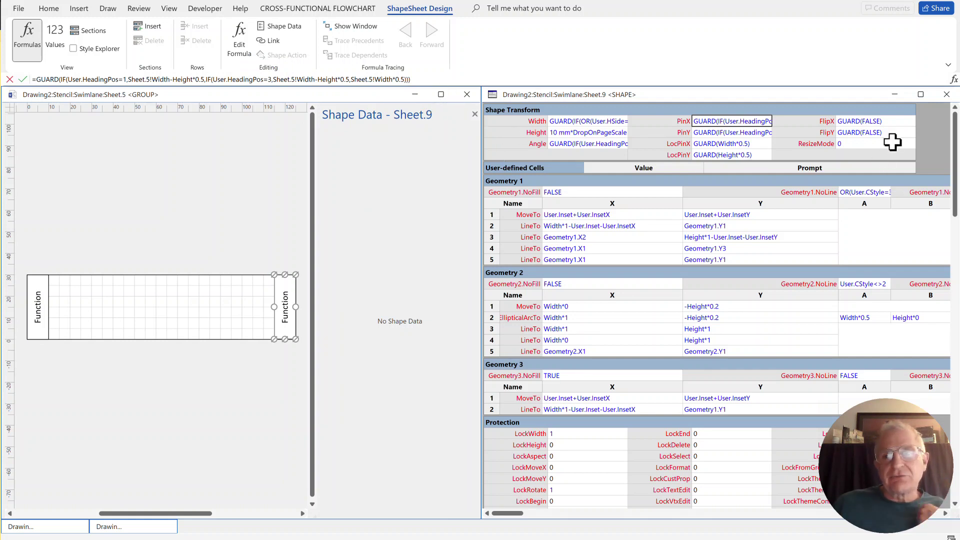
# Step: Set the Function header's FlipY cell to =GUARD(TRUE), then reselect the swimlane group
pyautogui.click(868, 134)
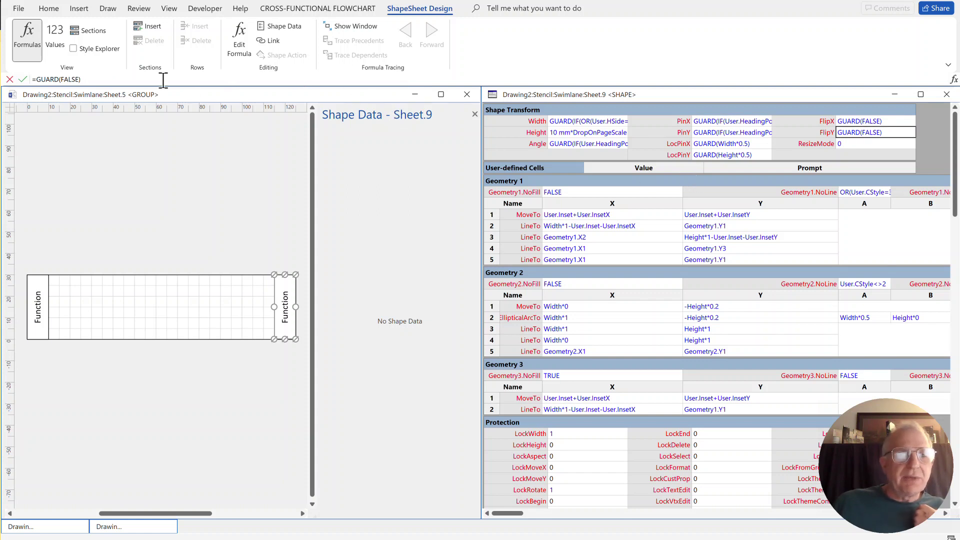
pyautogui.click(66, 80)
pyautogui.write('TRU')
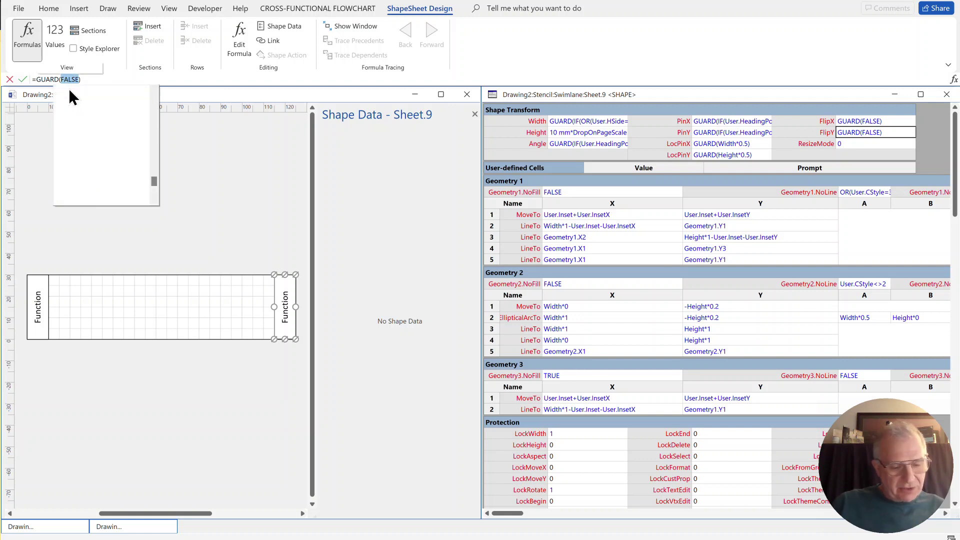
pyautogui.write('E')
pyautogui.press('Return')
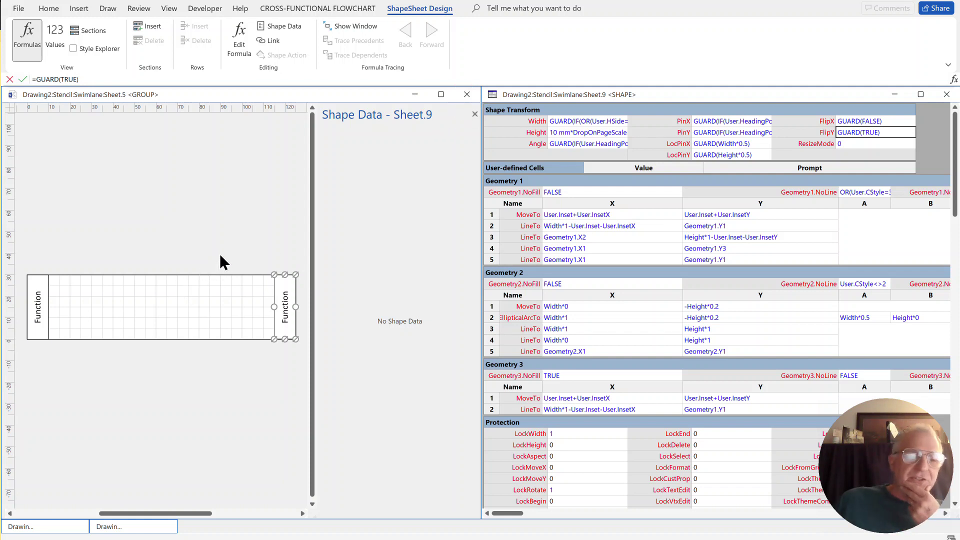
pyautogui.click(282, 320)
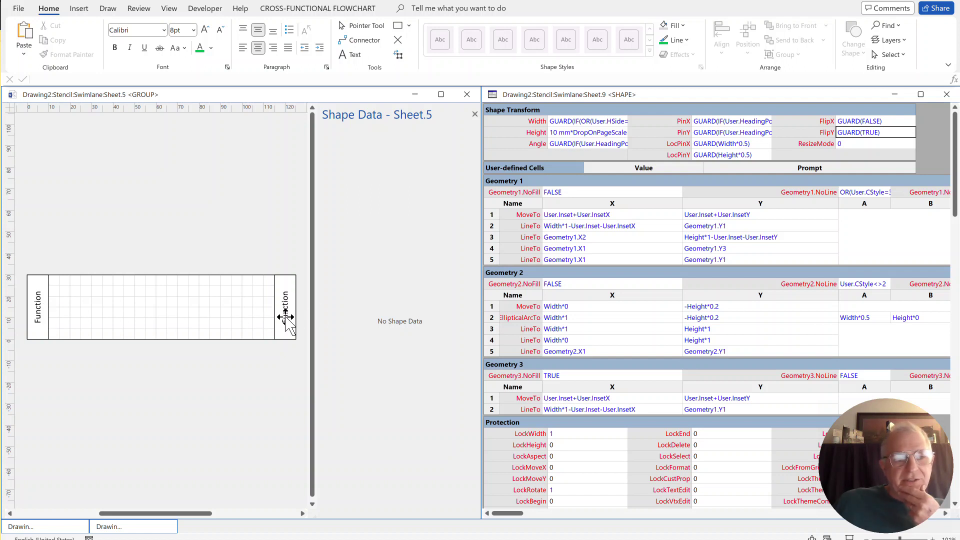
pyautogui.click(45, 313)
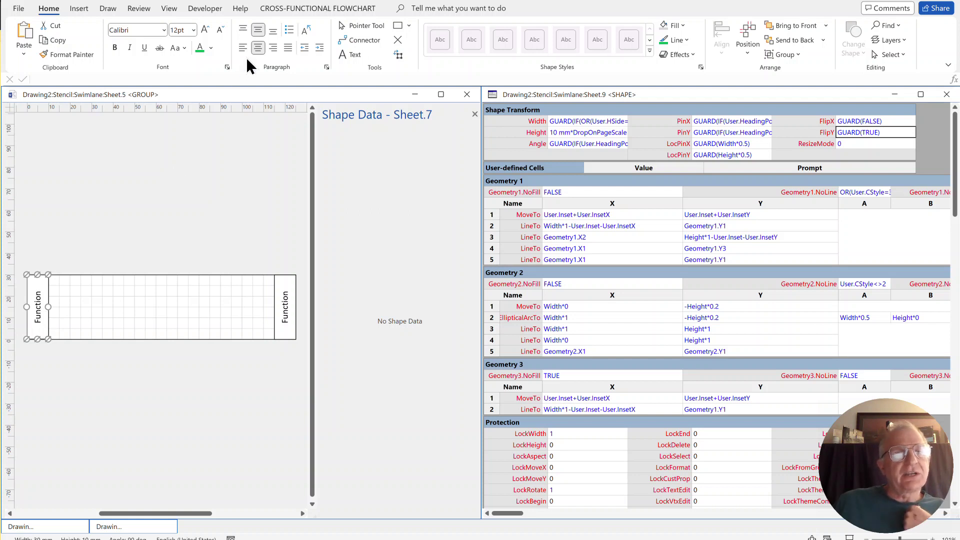
pyautogui.click(205, 8)
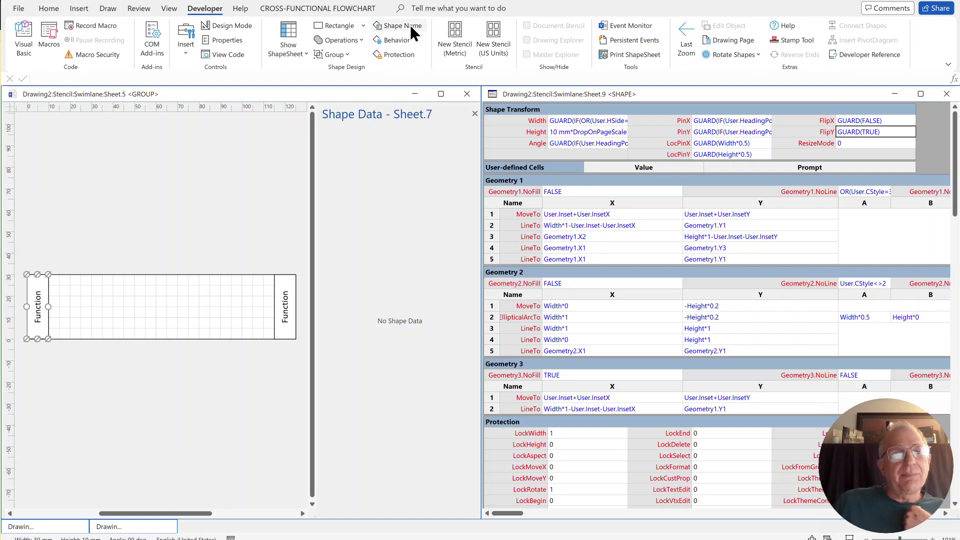
pyautogui.click(405, 25)
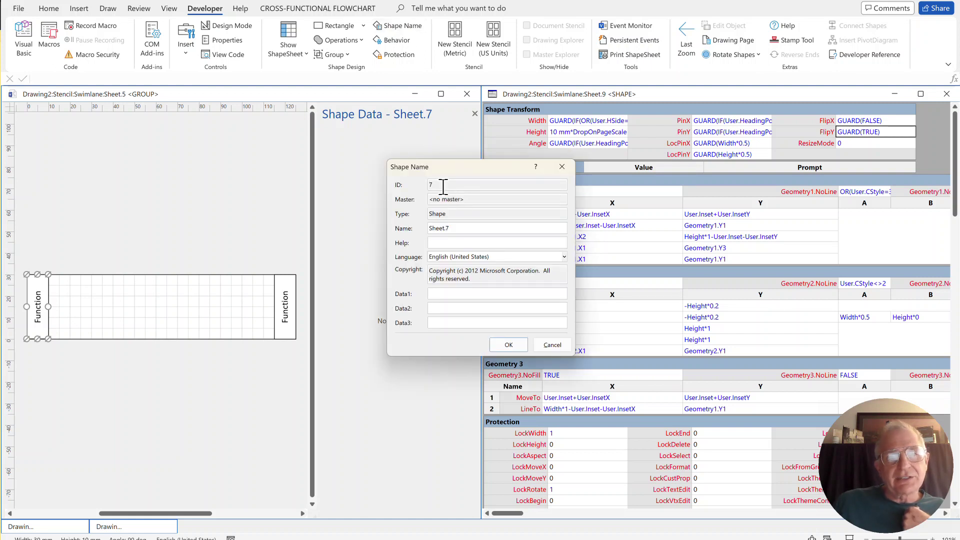
pyautogui.moveTo(439, 185); pyautogui.dragTo(388, 189)
pyautogui.moveTo(460, 228); pyautogui.dragTo(300, 234)
pyautogui.hotkey('ctrl', 'c')
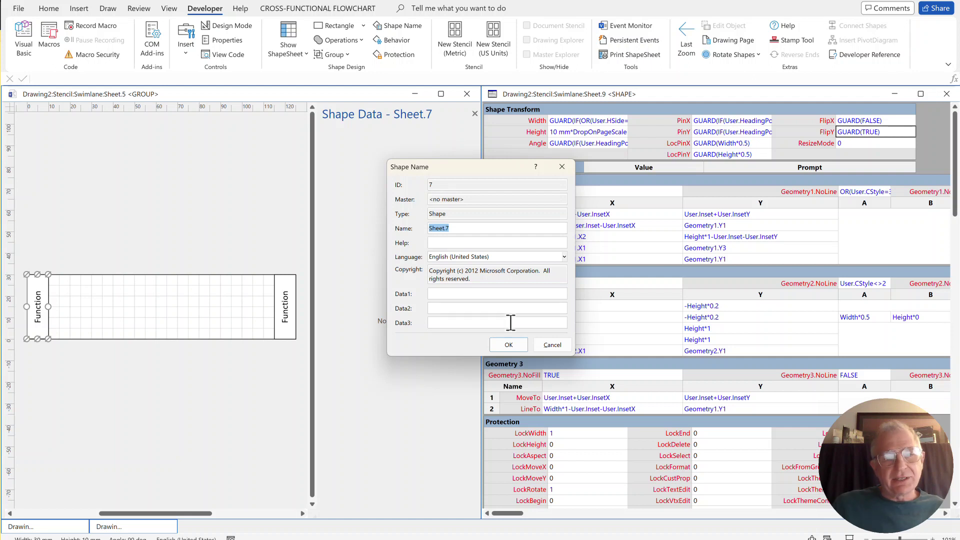
pyautogui.click(553, 345)
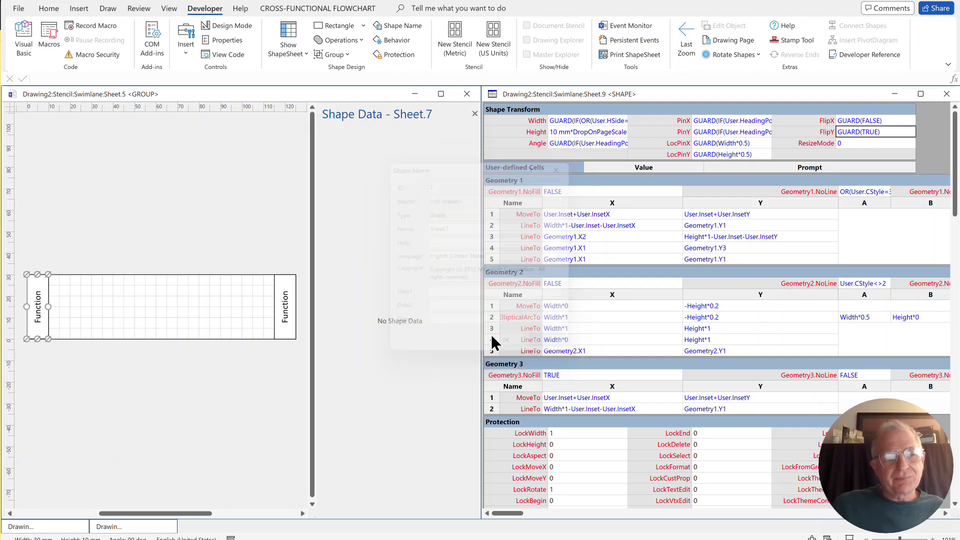
pyautogui.click(286, 323)
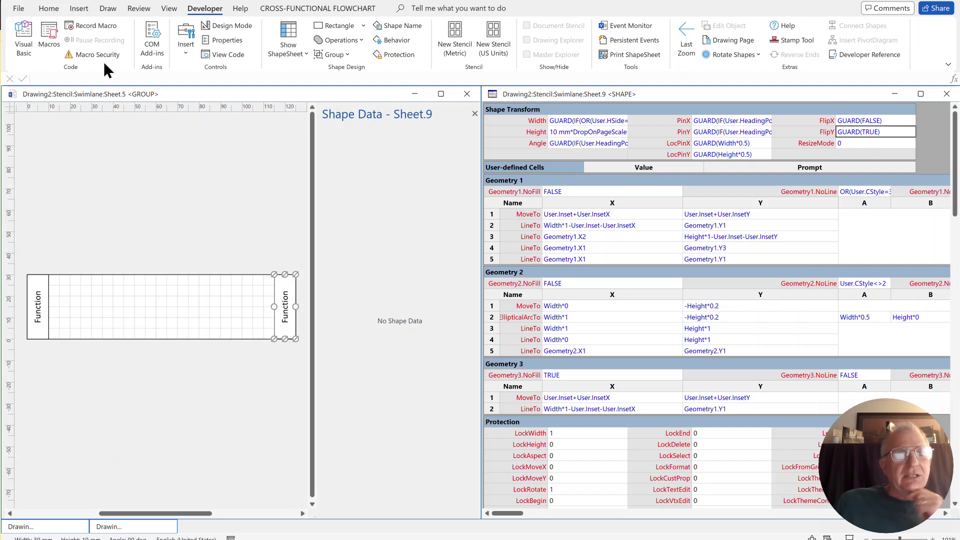
pyautogui.click(78, 8)
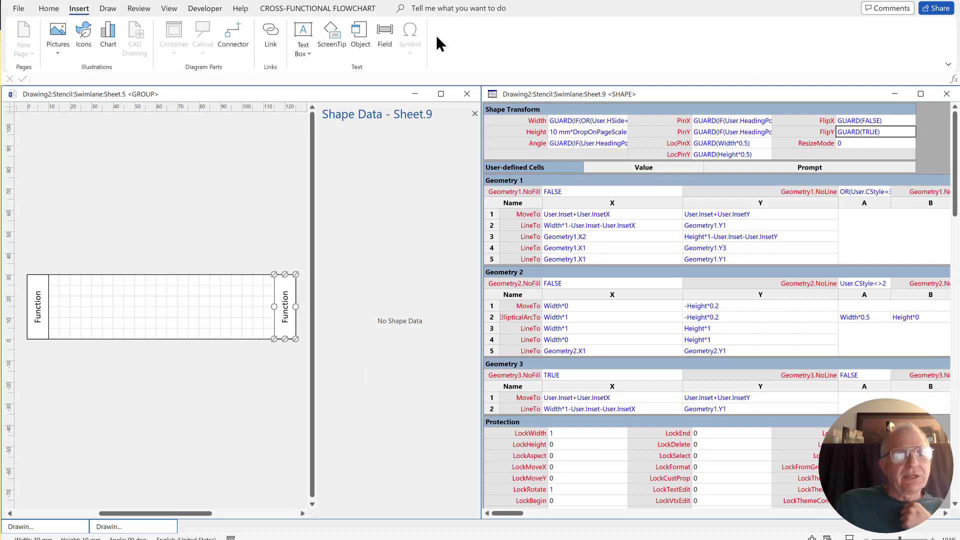
# Step: Insert a custom formula field =SHAPETEXT(Sheet.7!TheText) into the right Function label
pyautogui.click(389, 43)
pyautogui.click(365, 265)
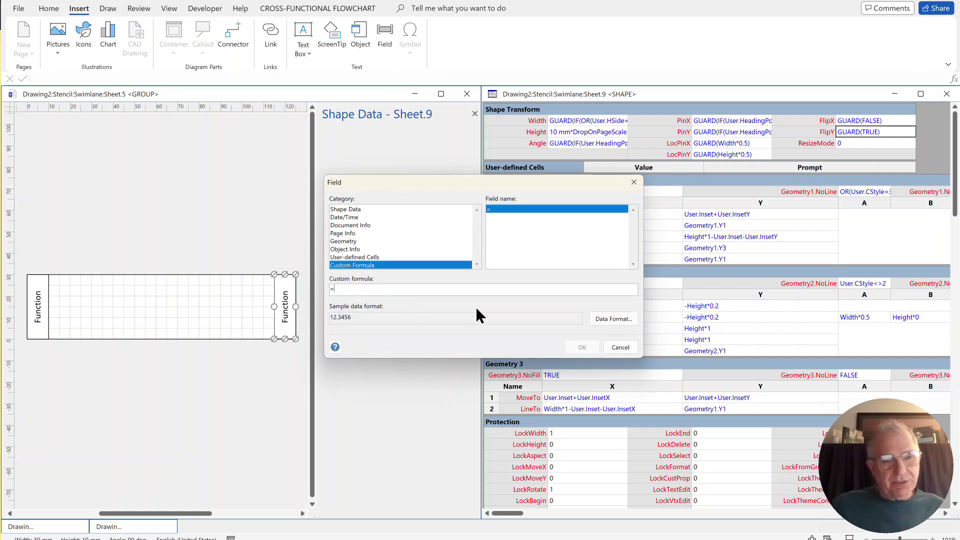
pyautogui.hotkey('ctrl', 'v')
pyautogui.write('!')
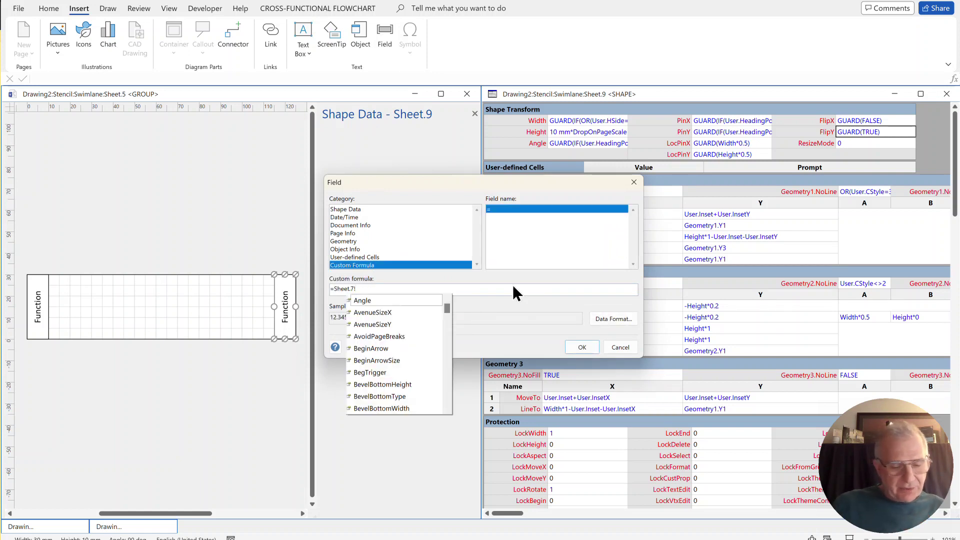
pyautogui.press('BackSpace')
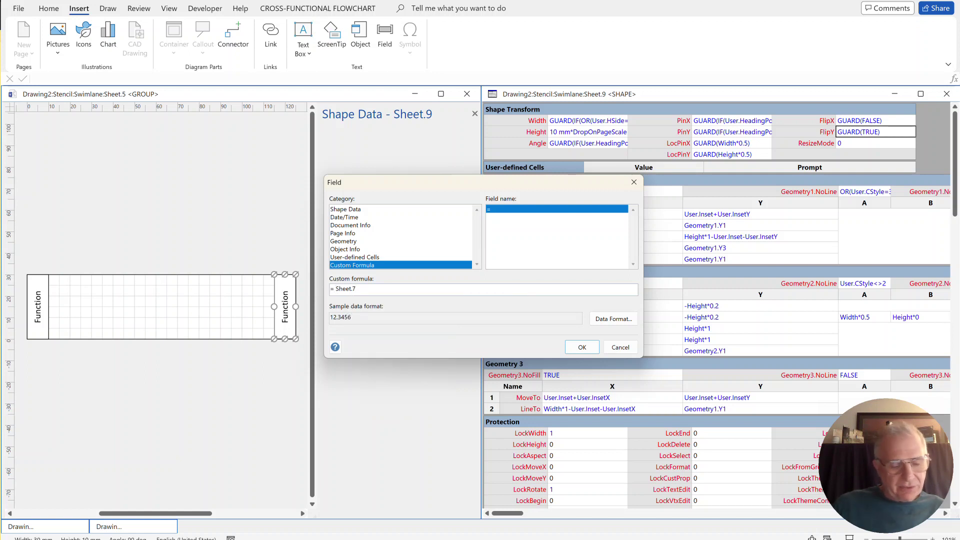
pyautogui.write('ShapeT')
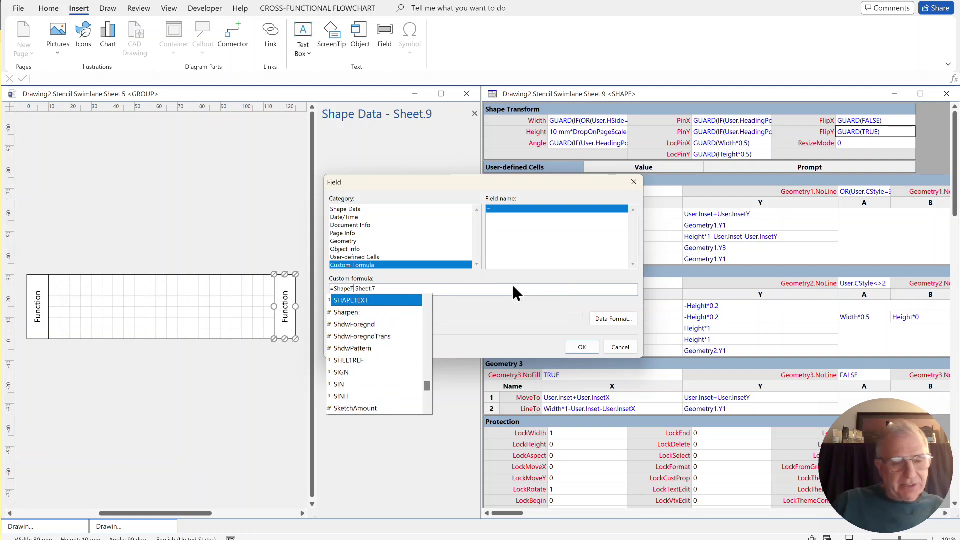
pyautogui.press('Tab')
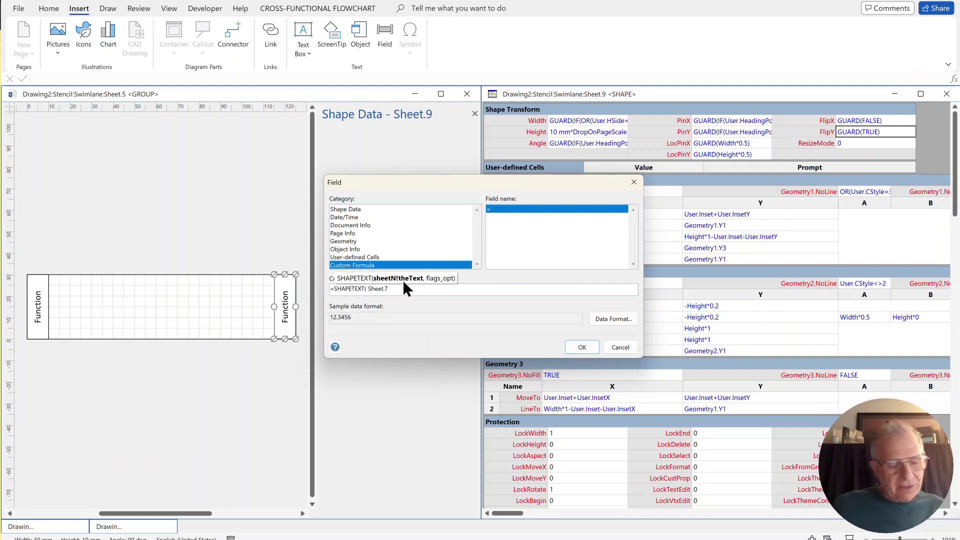
pyautogui.write('!TheTex')
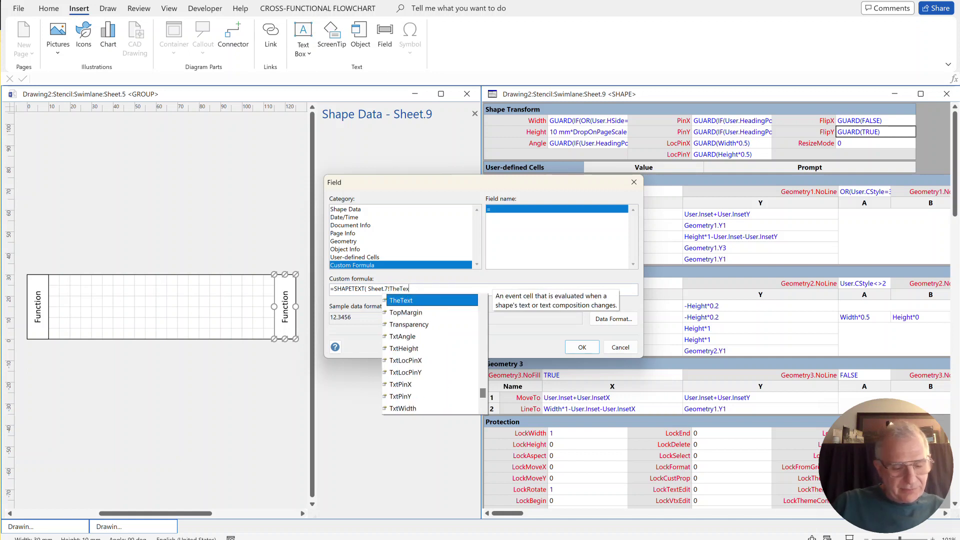
pyautogui.write('t)')
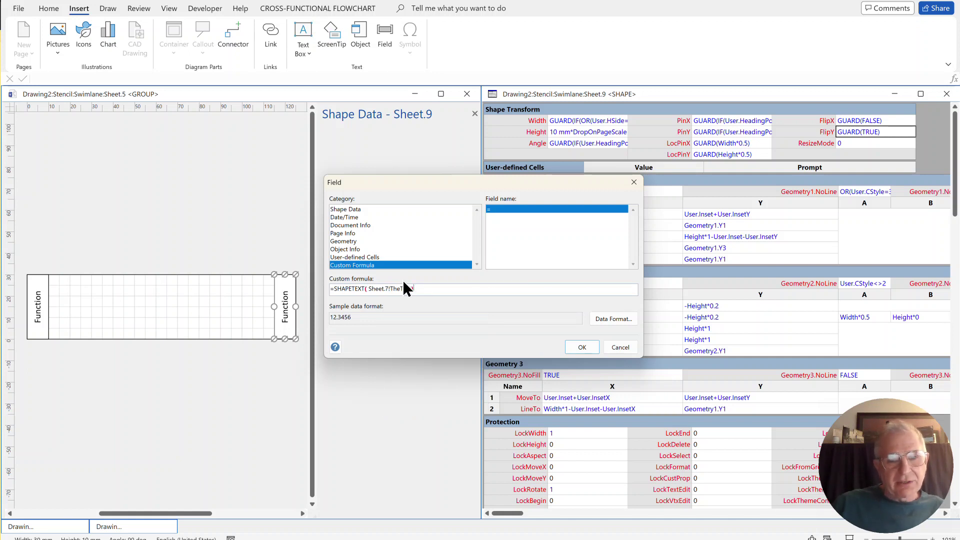
# Step: Remove the stray GUARD text from the formula and confirm the linked-text field
pyautogui.click(332, 289)
pyautogui.write('GUARD')
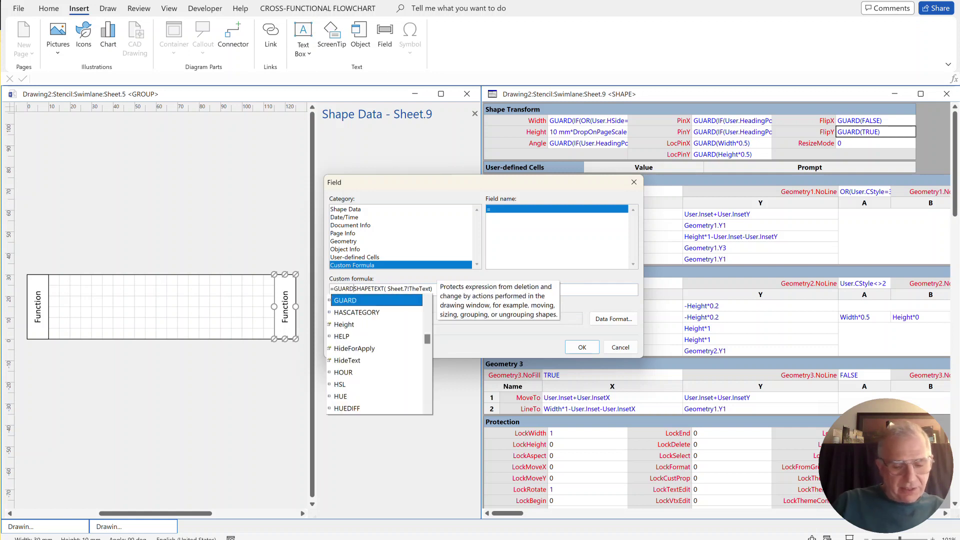
pyautogui.write('(')
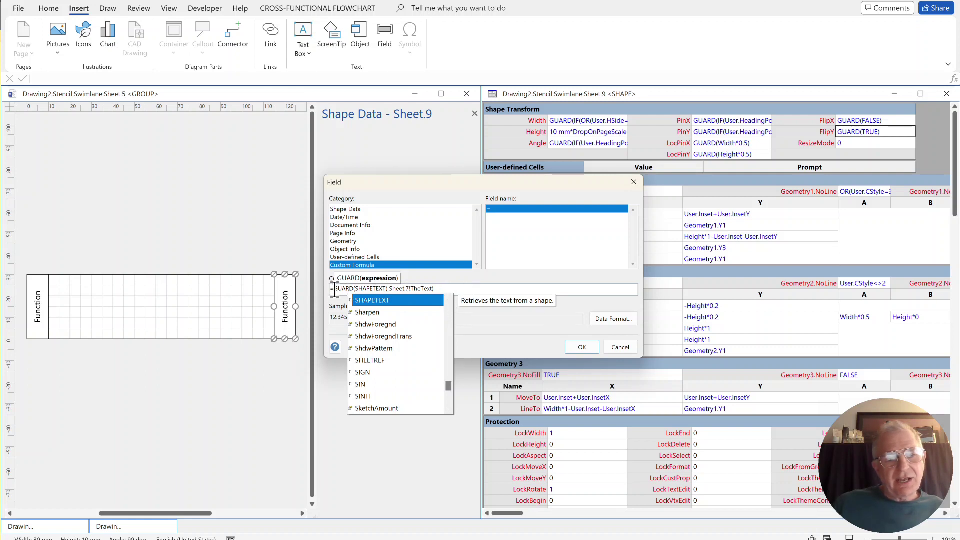
pyautogui.moveTo(334, 290); pyautogui.dragTo(350, 289)
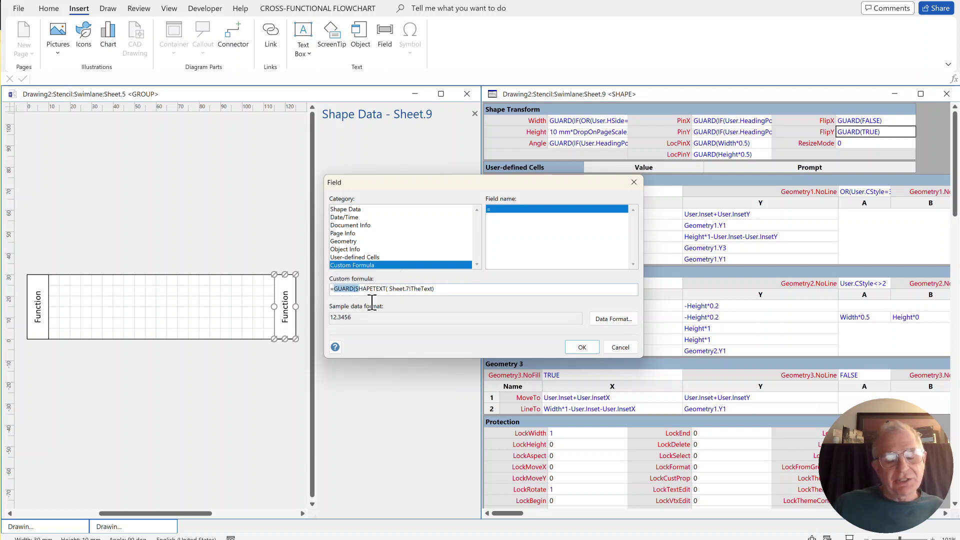
pyautogui.press('BackSpace')
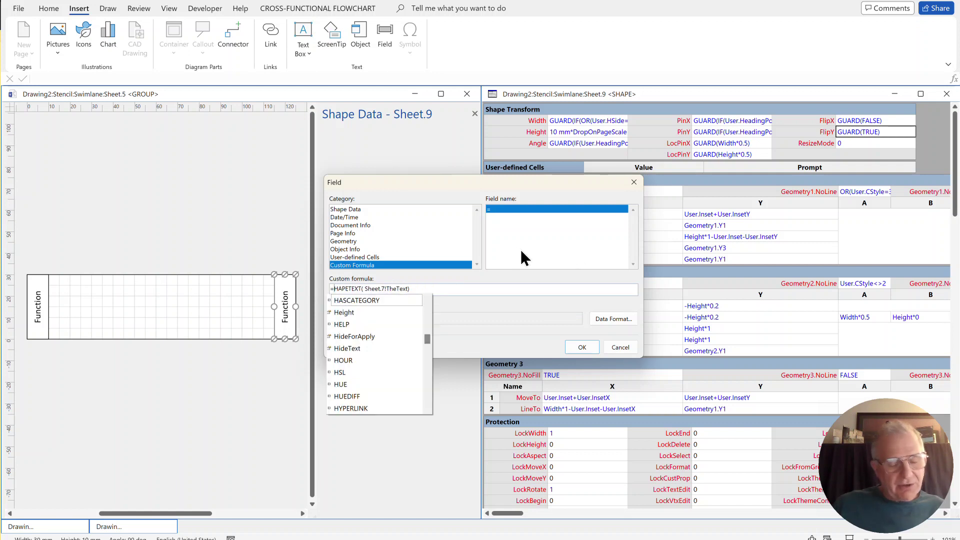
pyautogui.write('S')
pyautogui.click(424, 287)
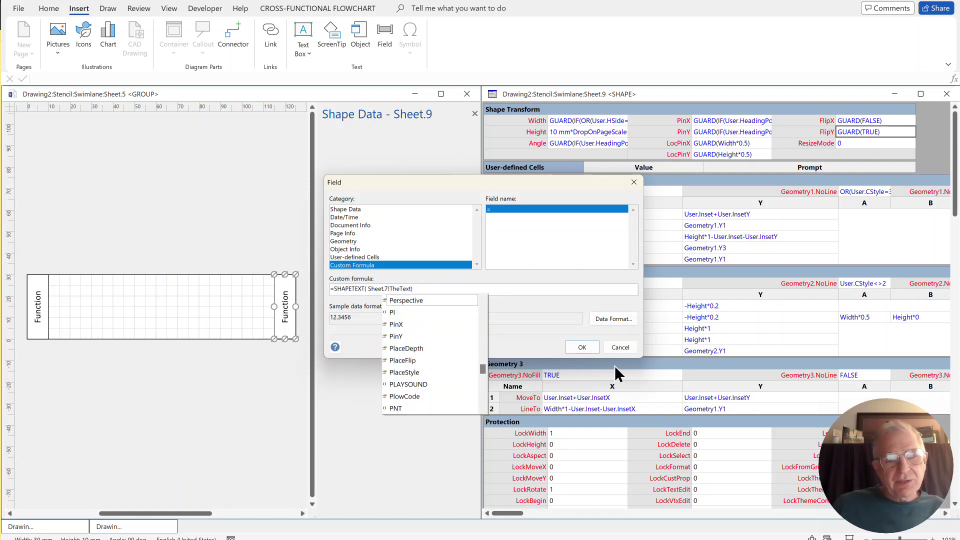
pyautogui.click(580, 347)
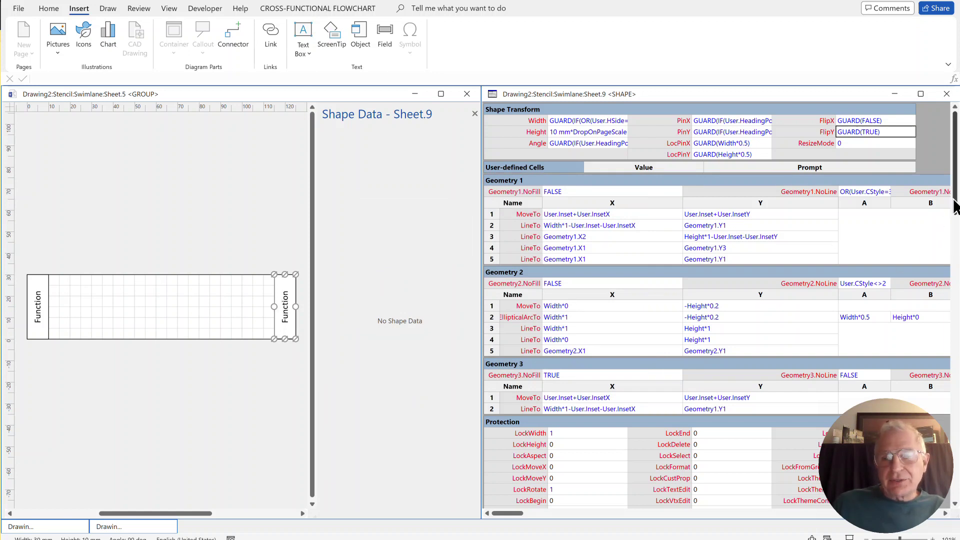
# Step: Set the label's LockTextEdit cell to 1 and close the swimlane group's drawing window
pyautogui.moveTo(953, 205); pyautogui.dragTo(952, 263)
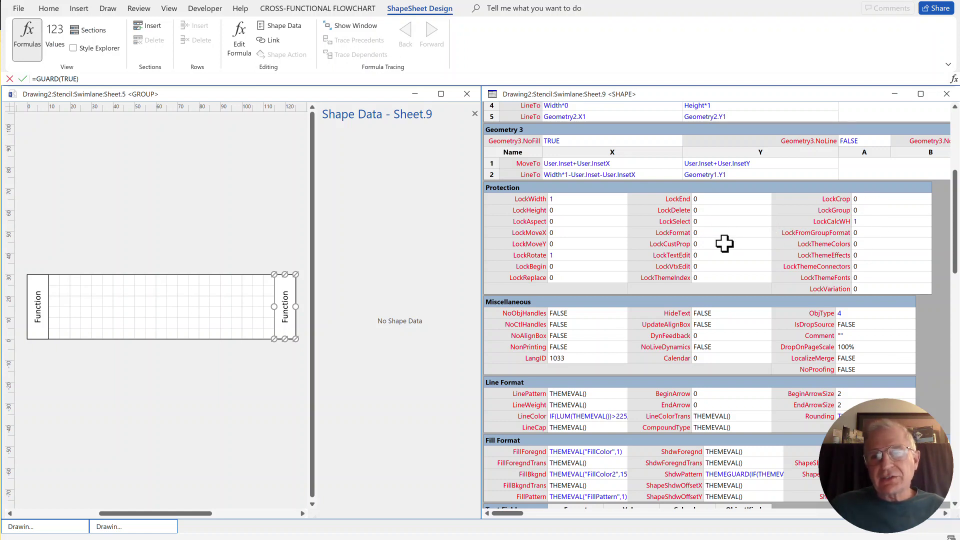
pyautogui.click(711, 255)
pyautogui.press('F2')
pyautogui.write('1')
pyautogui.press('Return')
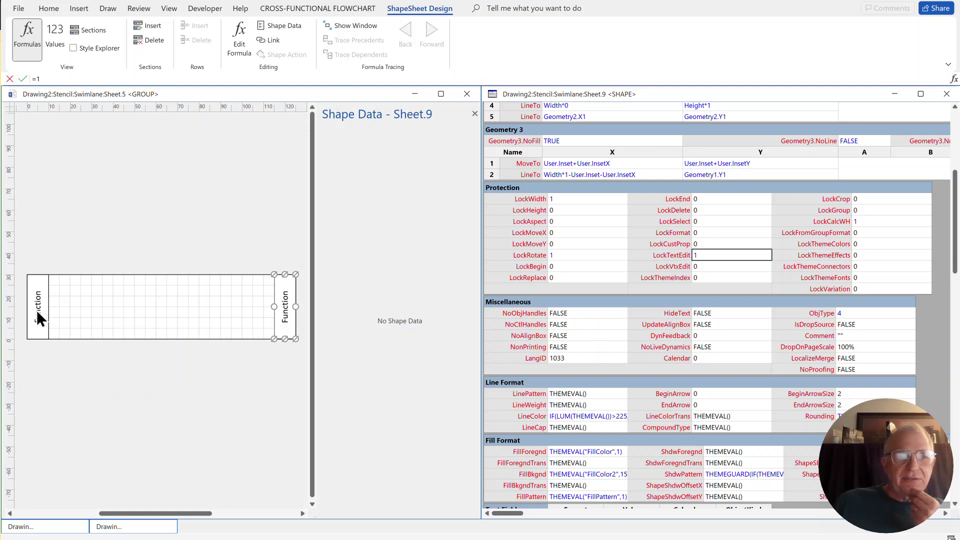
pyautogui.click(468, 95)
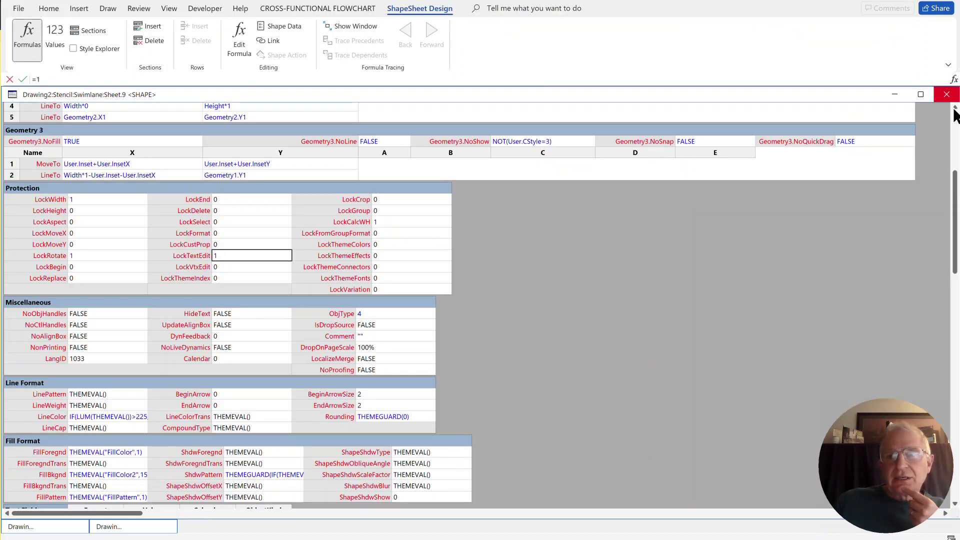
# Step: Close the ShapeSheet, finish the Swimlane master updating all instances, and restore Drawing2
pyautogui.click(946, 94)
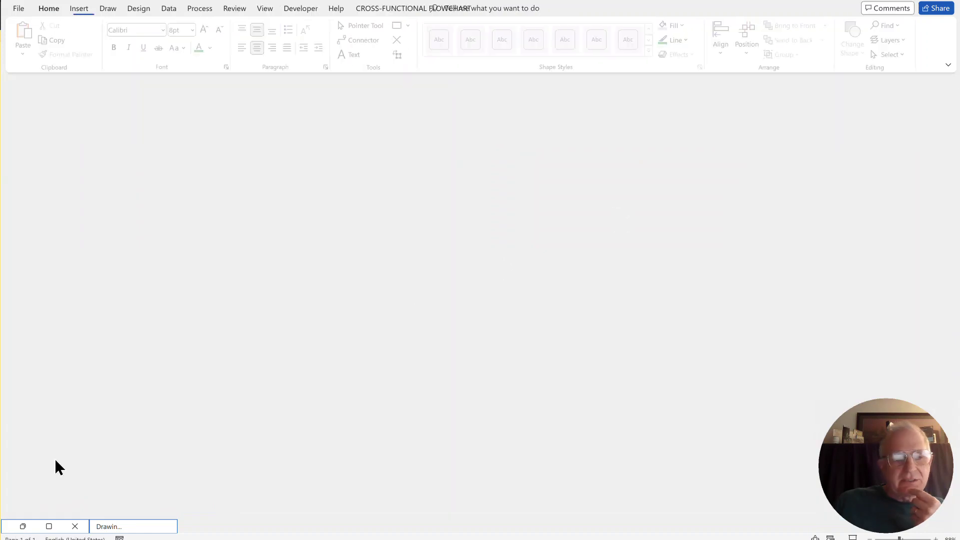
pyautogui.click(107, 530)
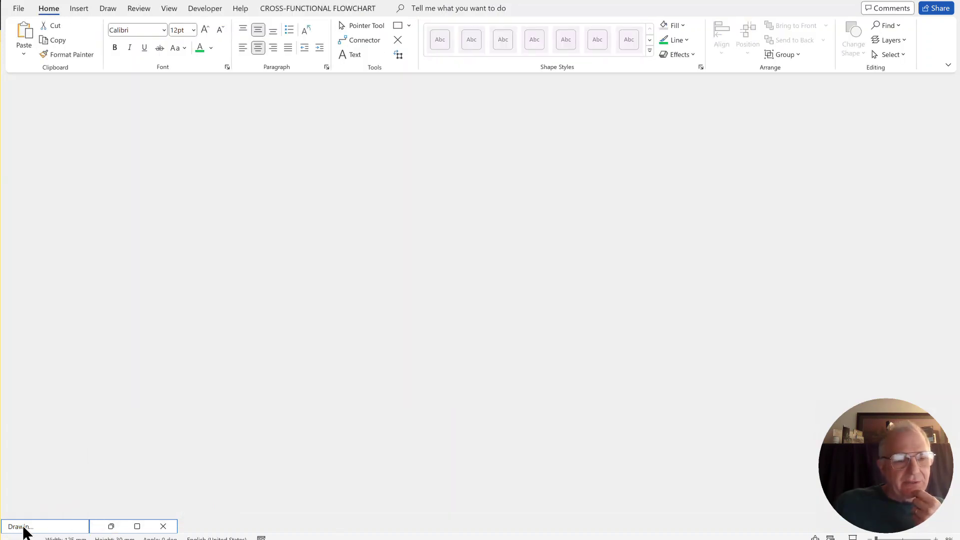
pyautogui.click(111, 526)
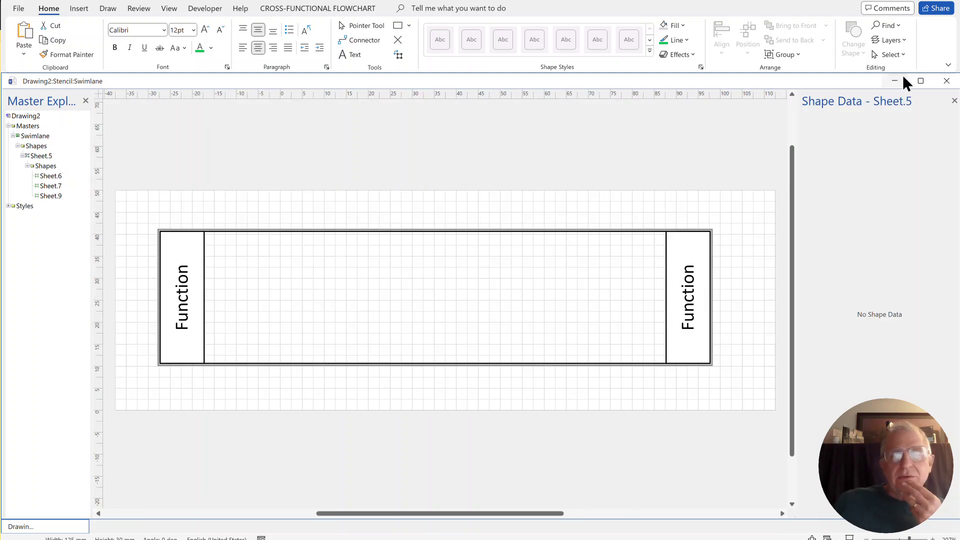
pyautogui.click(946, 81)
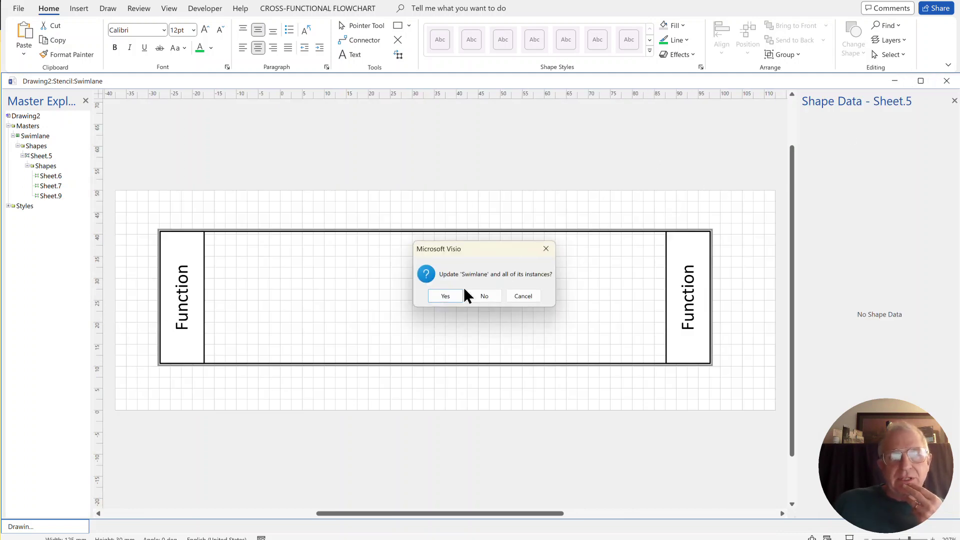
pyautogui.click(429, 297)
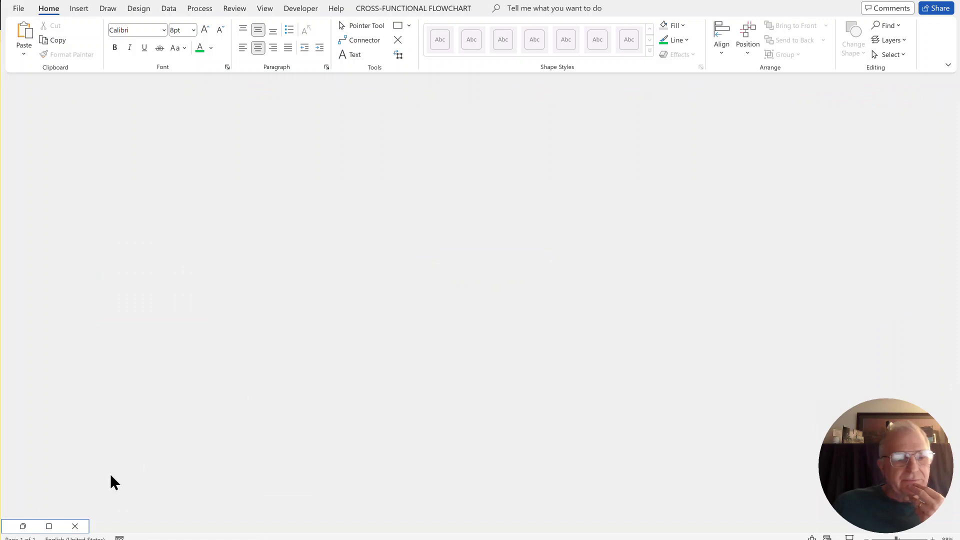
pyautogui.click(23, 526)
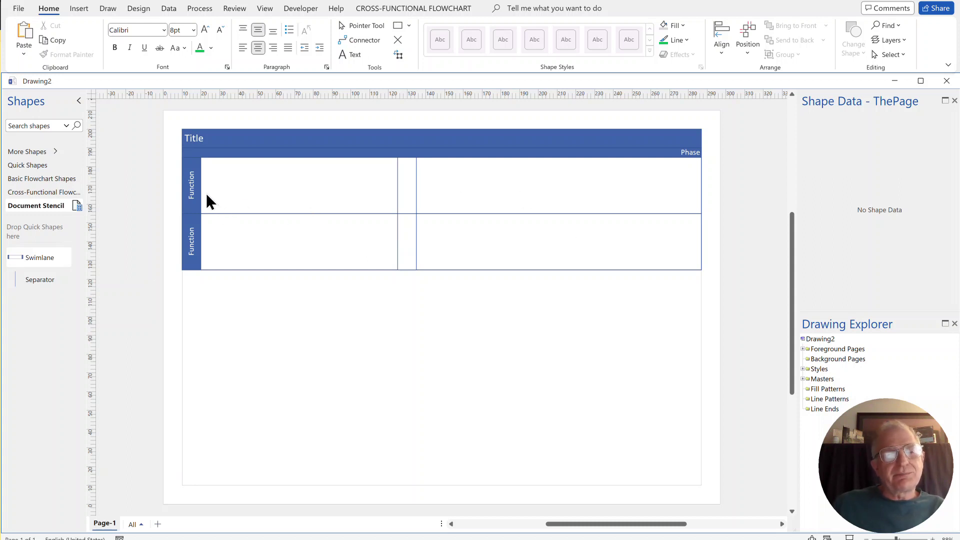
# Step: Replace the old Function lanes with two freshly added swimlanes, dismissing the separator error
pyautogui.moveTo(48, 260)
pyautogui.mouseDown()
pyautogui.moveTo(11, 262)
pyautogui.moveTo(365, 253)
pyautogui.mouseUp()
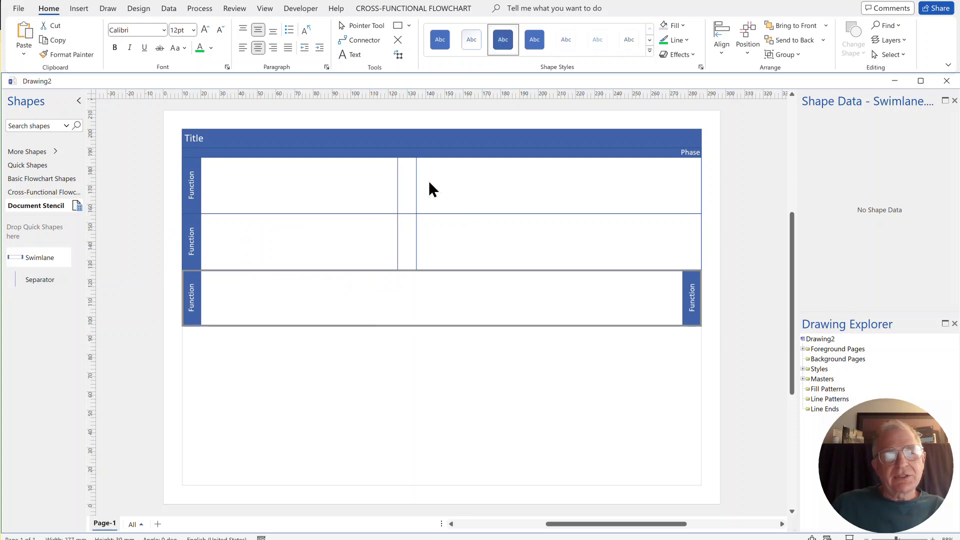
pyautogui.click(193, 185)
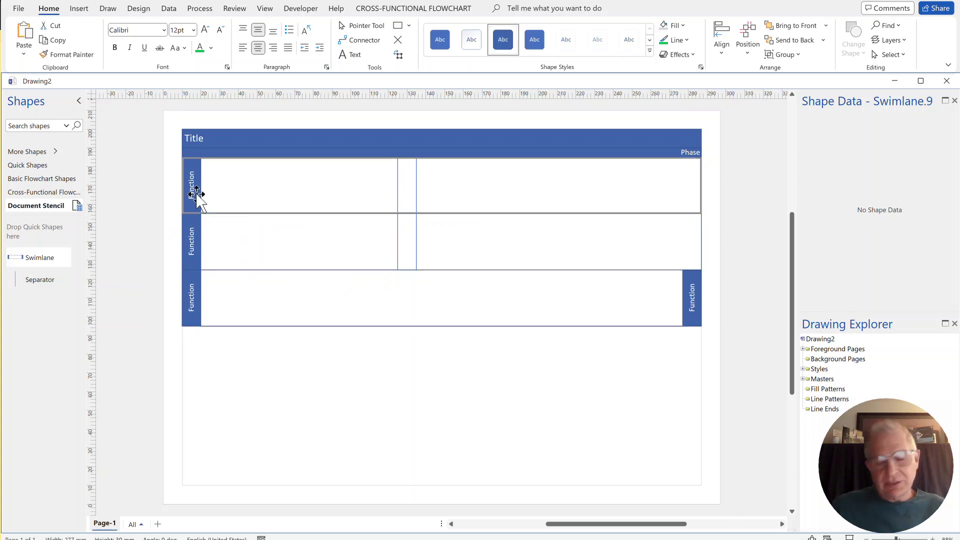
pyautogui.press('Delete')
pyautogui.click(202, 196)
pyautogui.press('Delete')
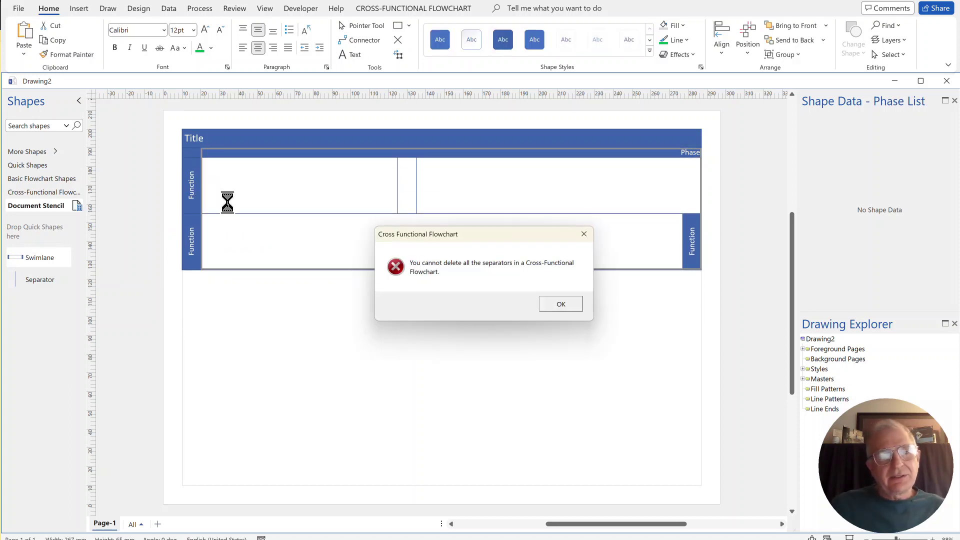
pyautogui.click(560, 304)
pyautogui.click(457, 337)
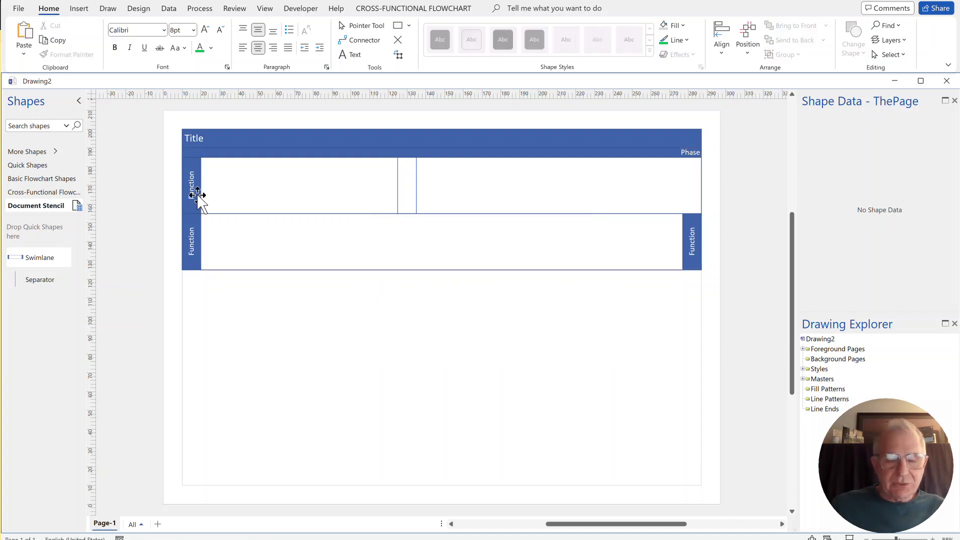
pyautogui.click(198, 196)
pyautogui.press('Delete')
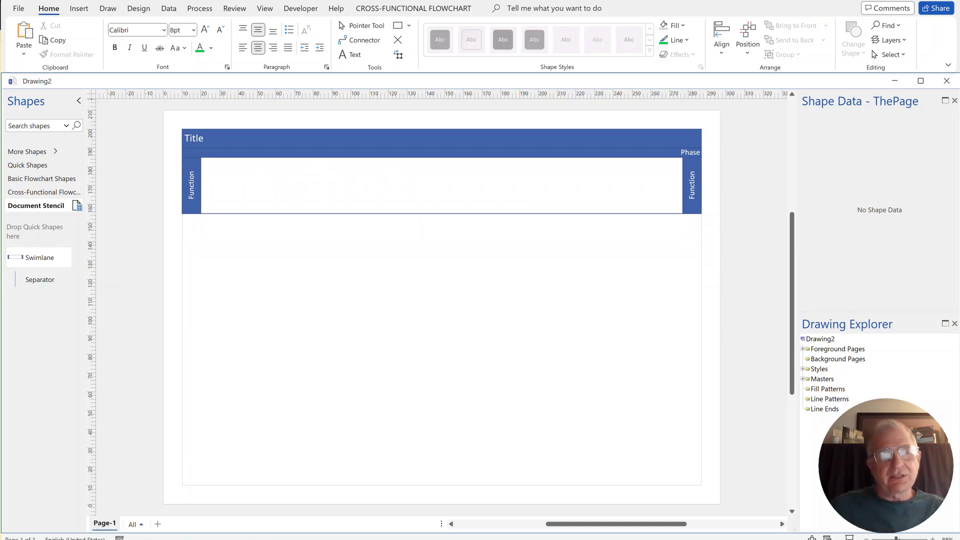
pyautogui.moveTo(40, 257); pyautogui.dragTo(307, 192)
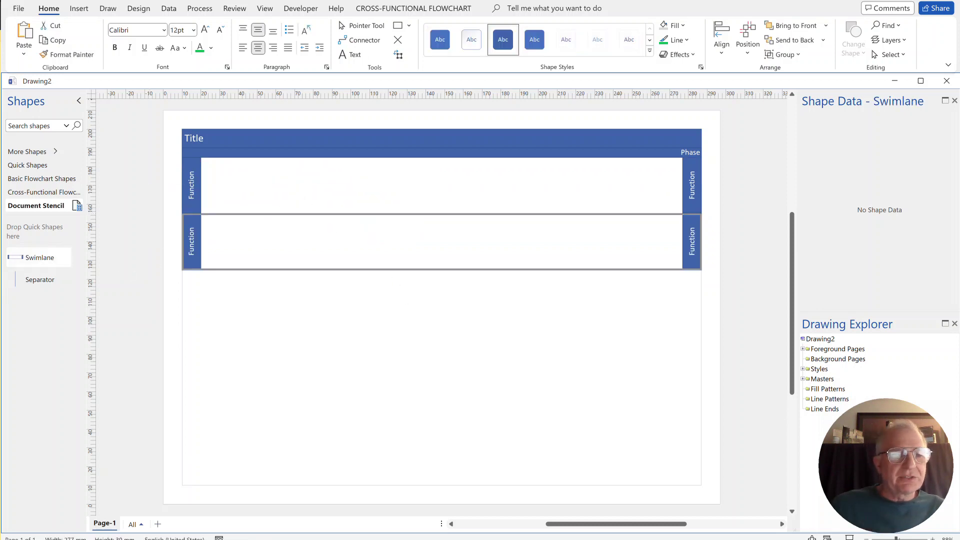
# Step: Label the upper lane A and the lower lane B
pyautogui.click(198, 189)
pyautogui.click(198, 189)
pyautogui.write('A')
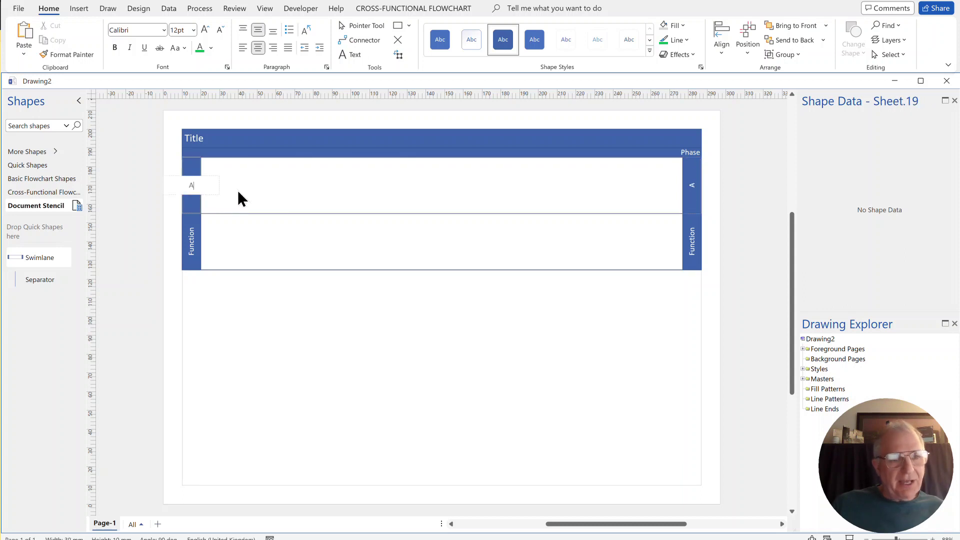
pyautogui.click(270, 287)
pyautogui.click(197, 257)
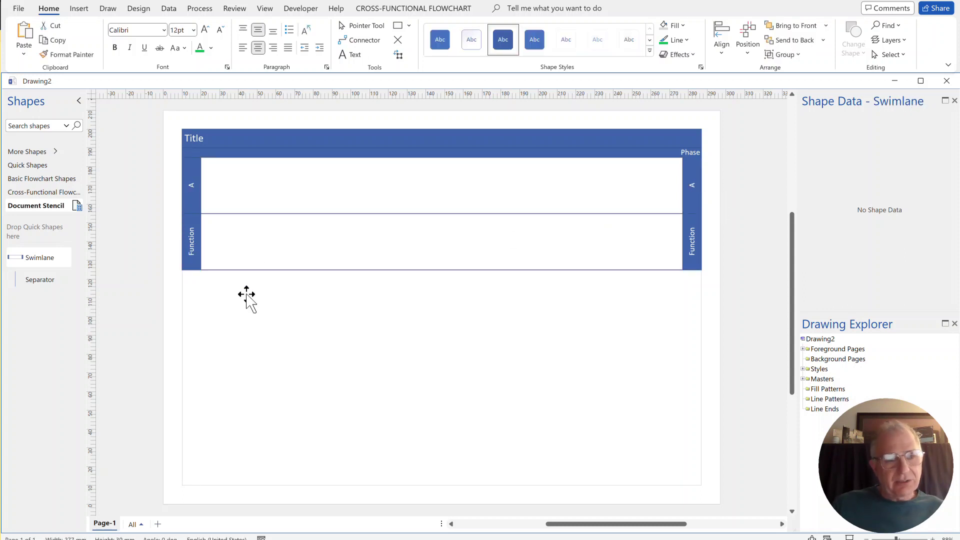
pyautogui.write('B')
pyautogui.click(237, 354)
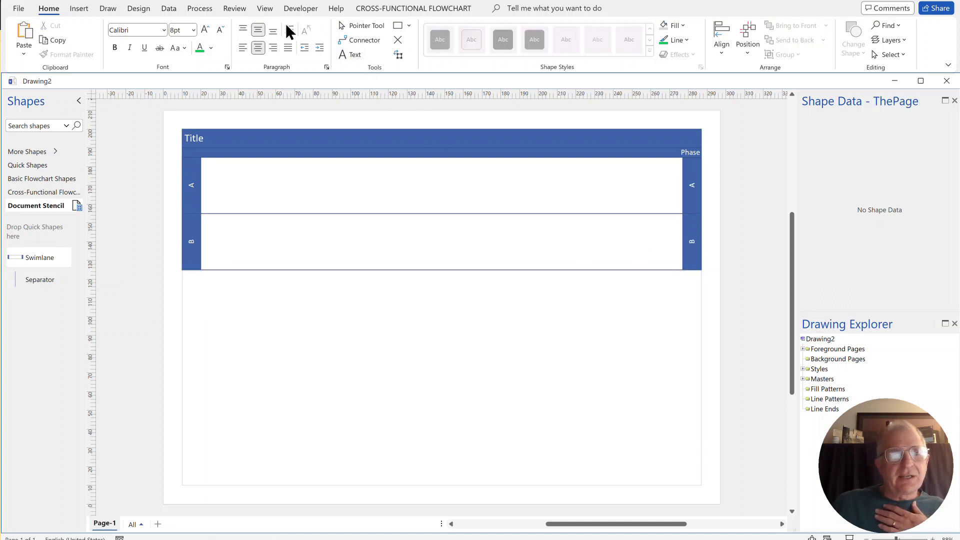
# Step: Dismiss the runtime errors, try a vertical-title-bar swimlane style, then undo it
pyautogui.click(398, 10)
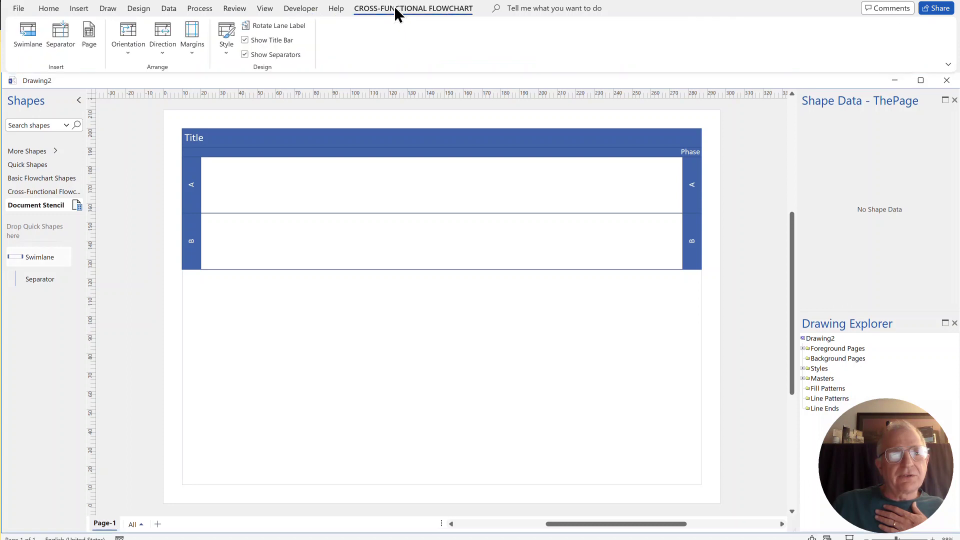
pyautogui.moveTo(227, 55)
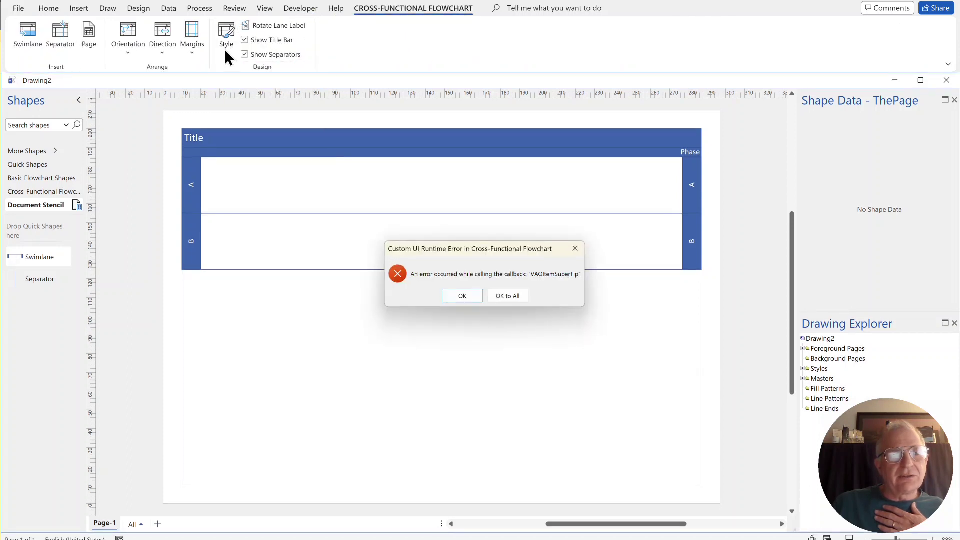
pyautogui.click(508, 296)
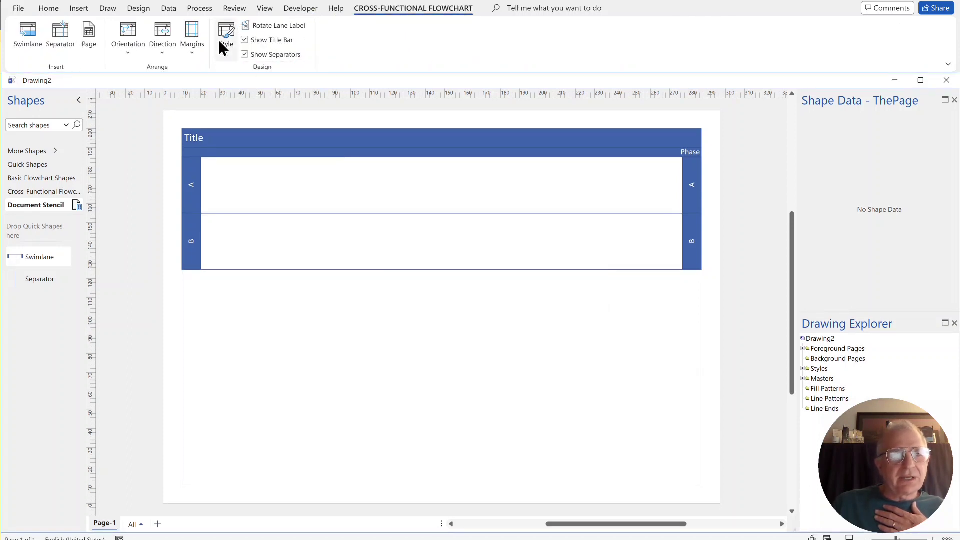
pyautogui.click(227, 52)
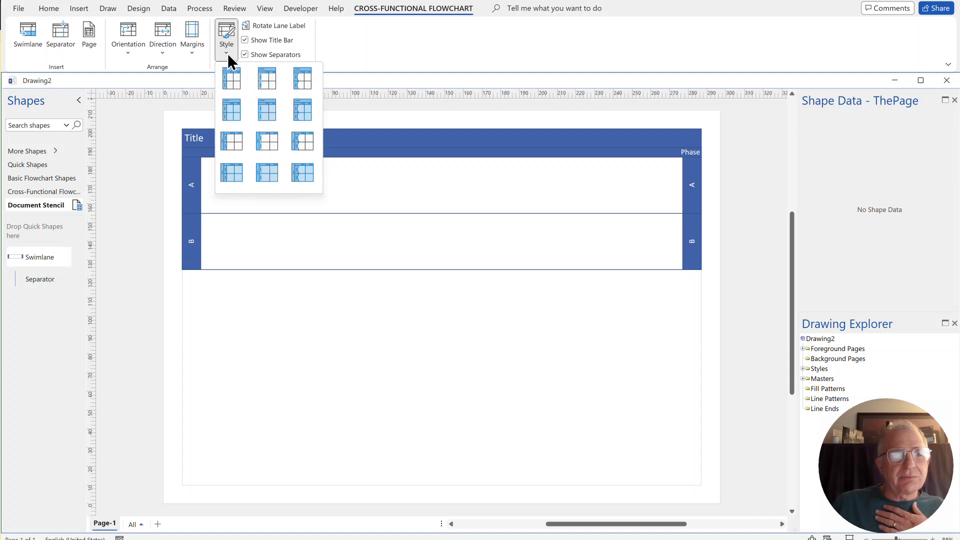
pyautogui.click(308, 147)
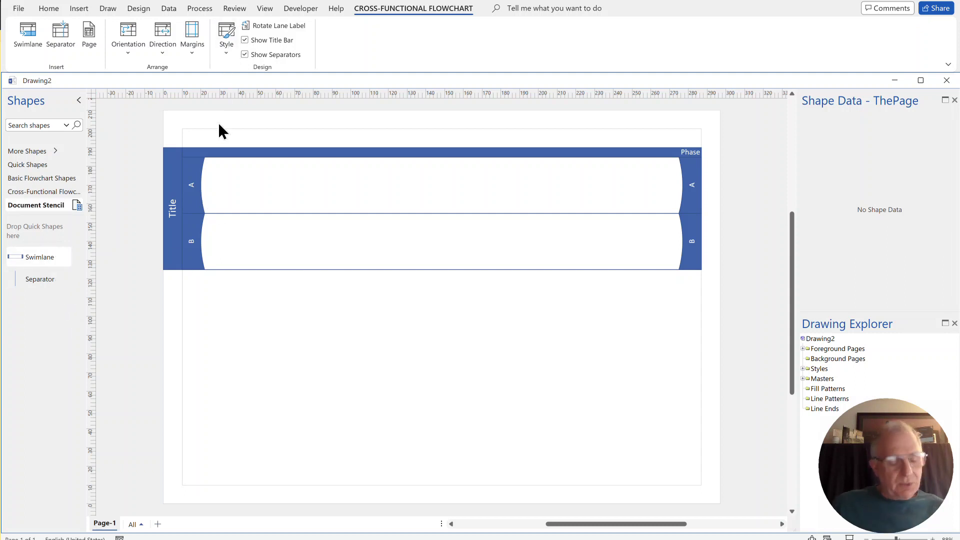
pyautogui.hotkey('ctrl', 'z')
pyautogui.hotkey('ctrl', 'z')
pyautogui.hotkey('ctrl', 'z')
pyautogui.hotkey('ctrl', 'z')
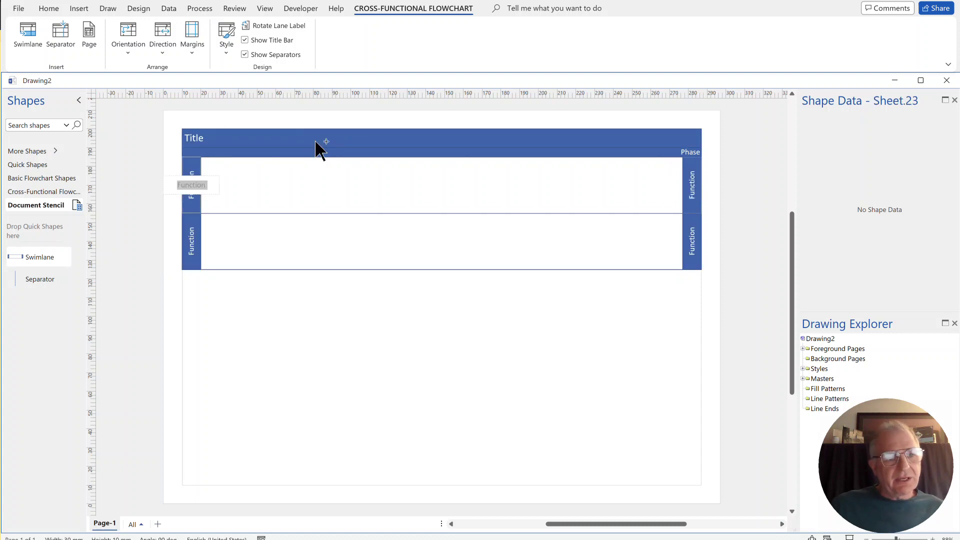
# Step: Add another Swimlane so the flowchart again has two Function lanes
pyautogui.moveTo(40, 258); pyautogui.dragTo(283, 227)
pyautogui.click(204, 316)
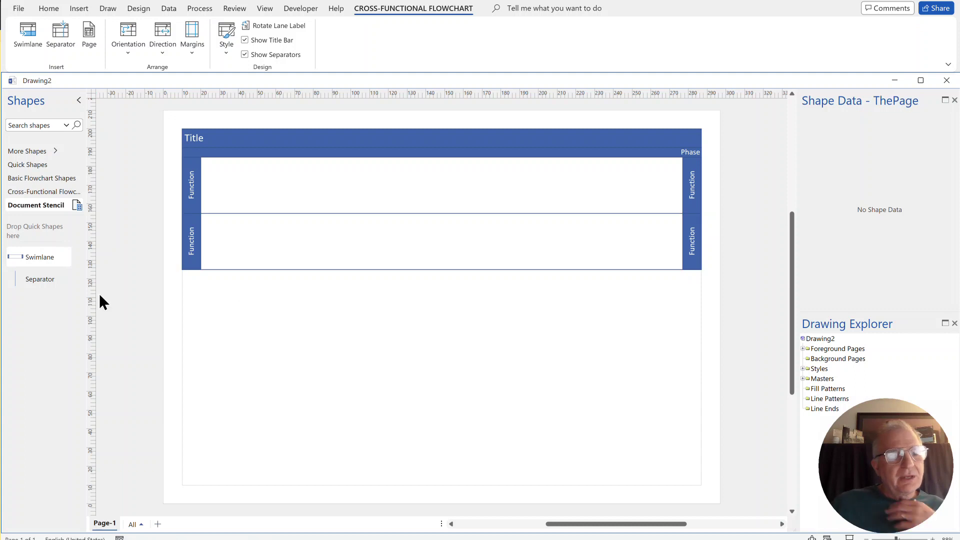
pyautogui.rightClick(63, 210)
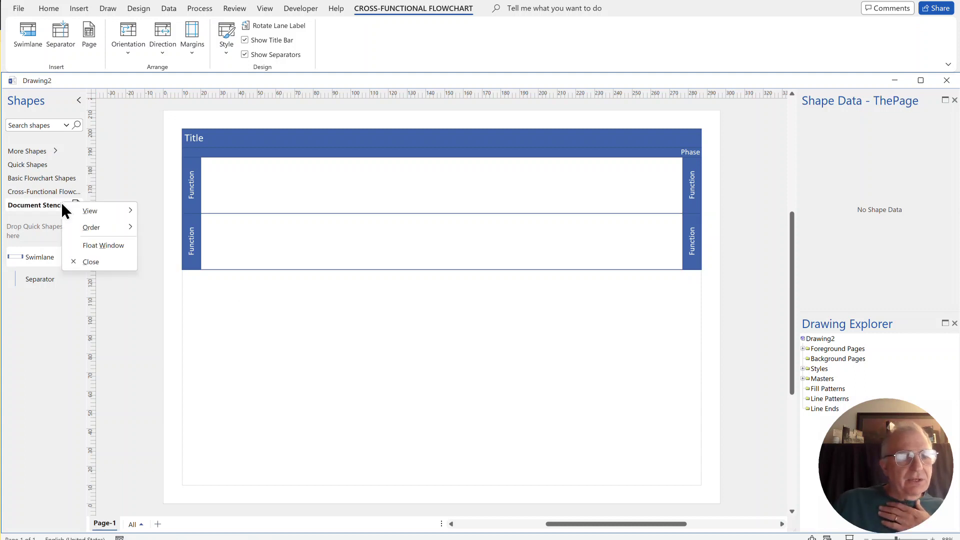
# Step: Close the Document Stencil, view the Save As locations, and return to the drawing unsaved
pyautogui.click(91, 263)
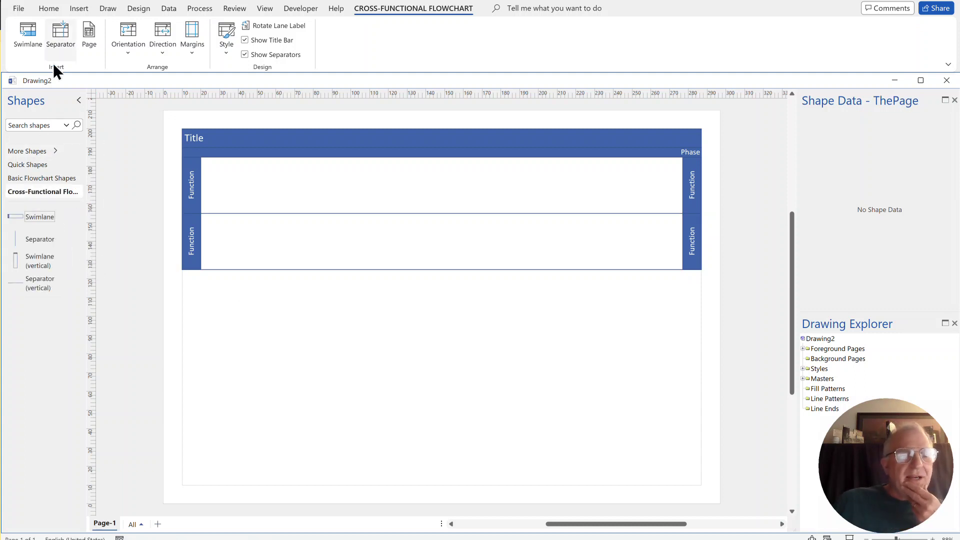
pyautogui.click(19, 11)
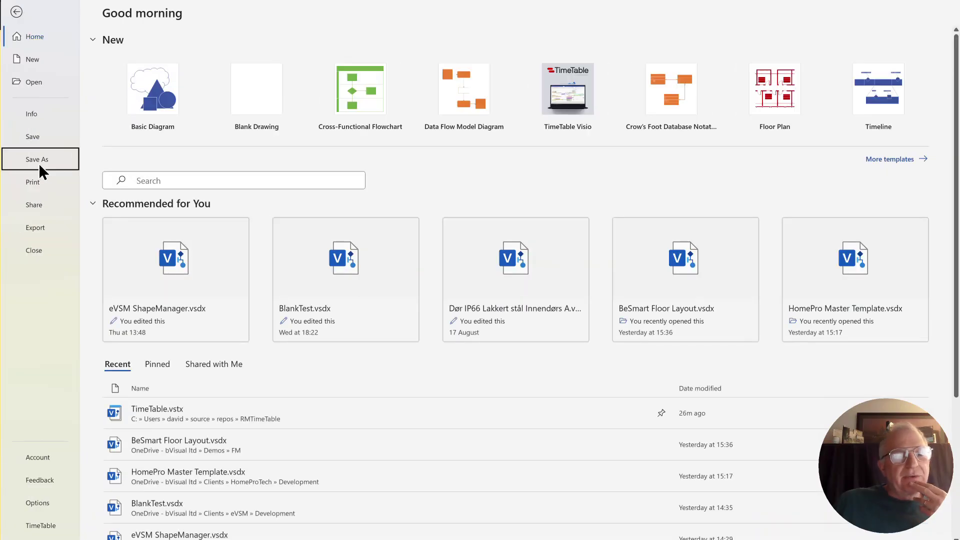
pyautogui.click(38, 163)
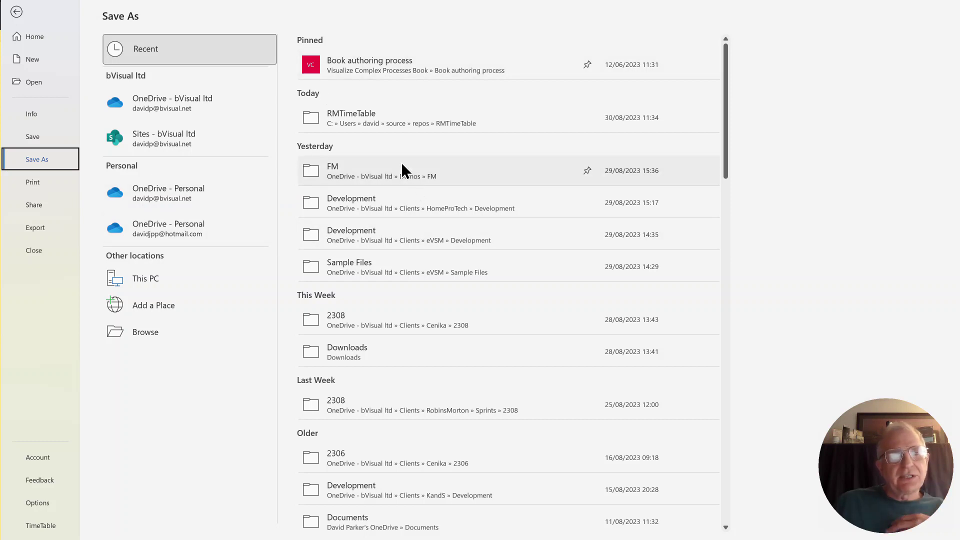
pyautogui.click(18, 14)
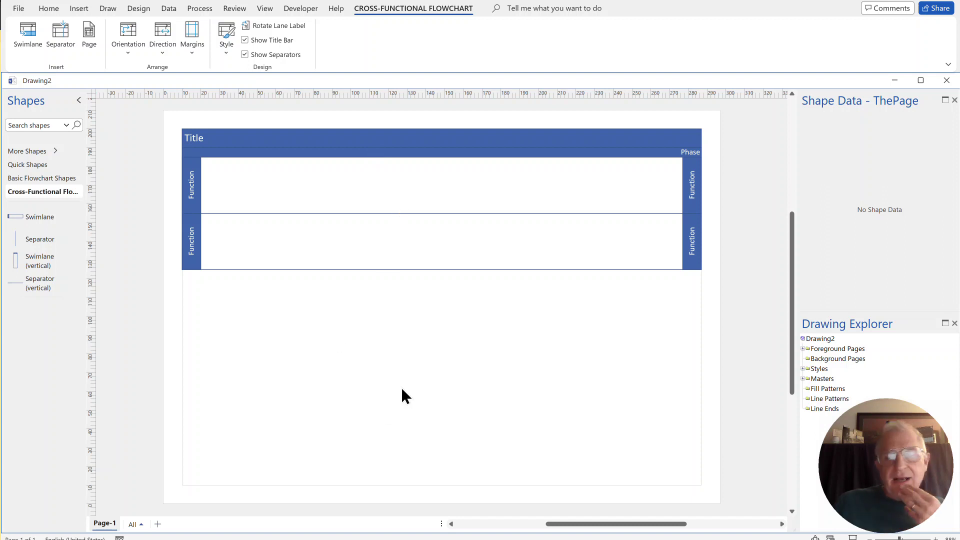